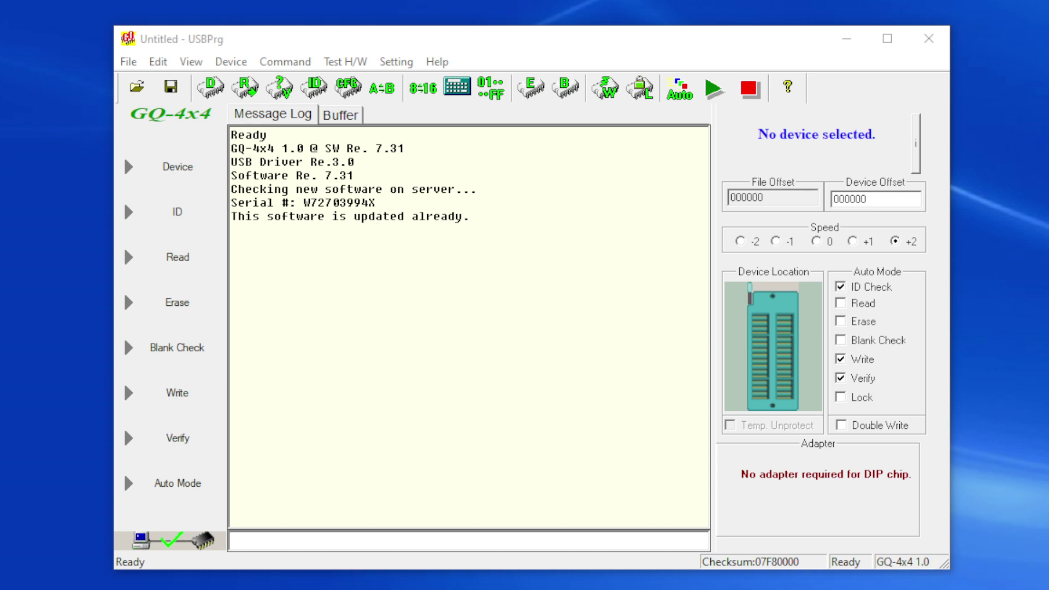
- Search the device list for 2764 and select the plain 2764 EPROM as the target chip
click(218, 92)
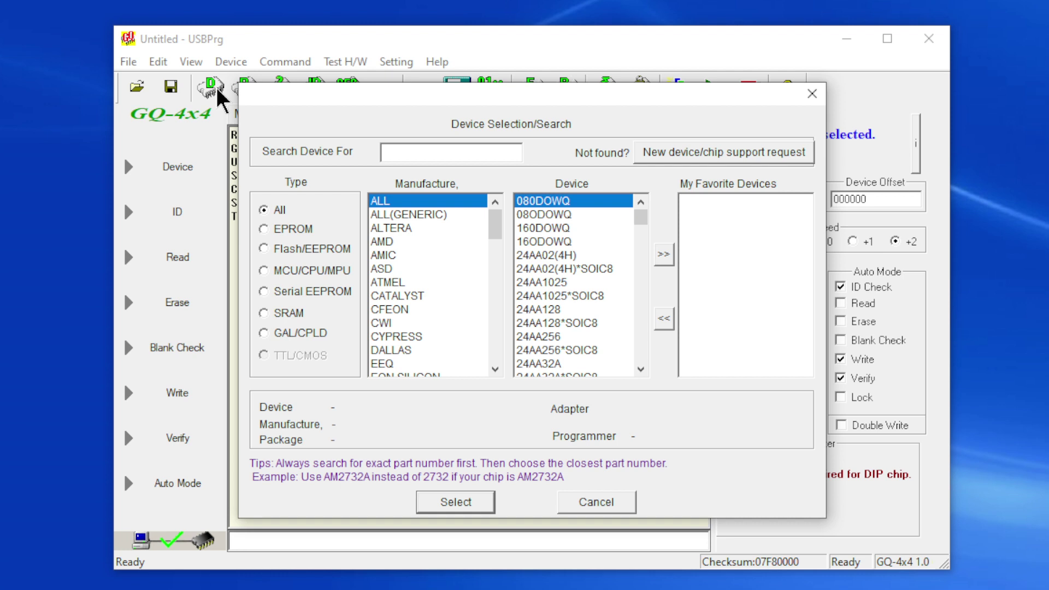
click(428, 158)
text(2764)
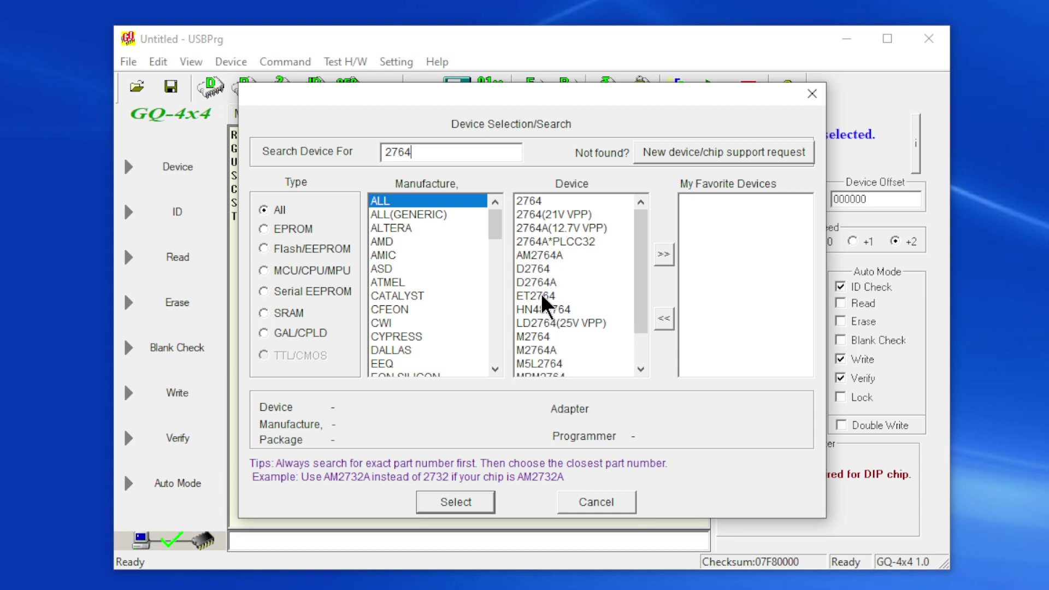
scroll(529, 342, down, 1)
scroll(529, 341, up, 1)
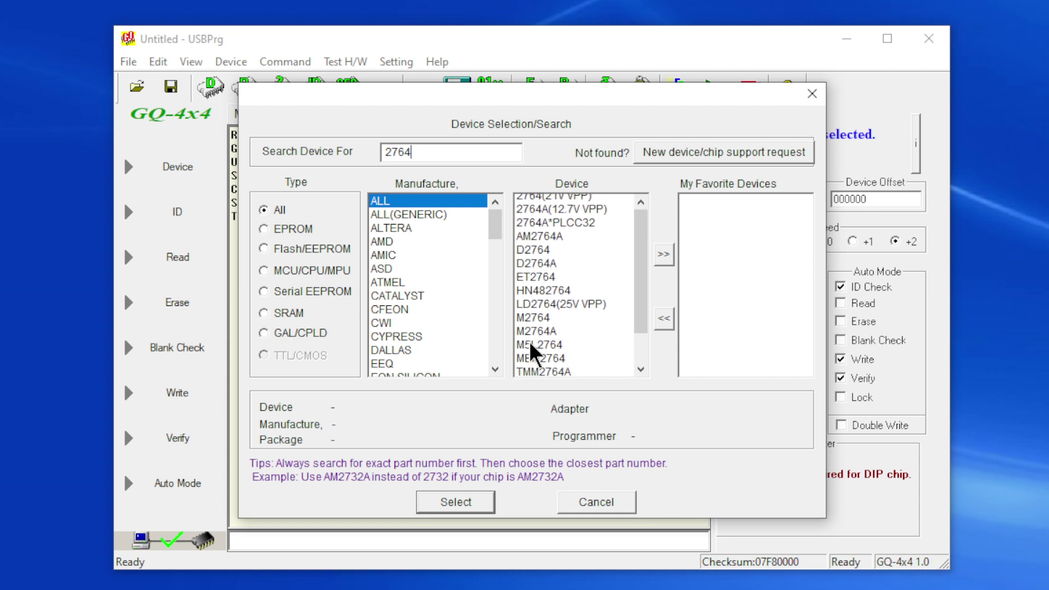
scroll(557, 279, down, 1)
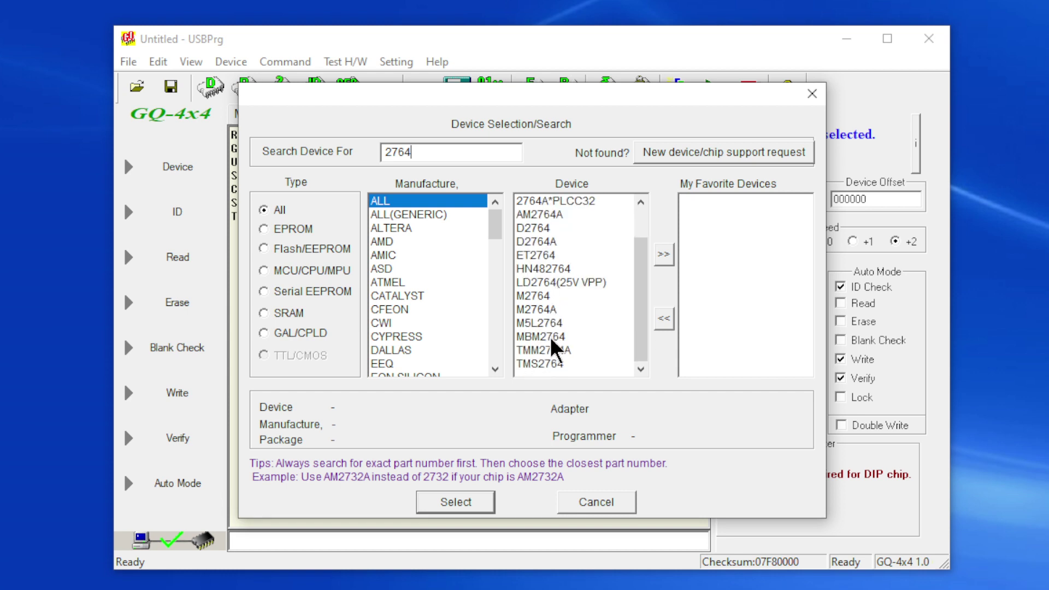
scroll(540, 336, up, 1)
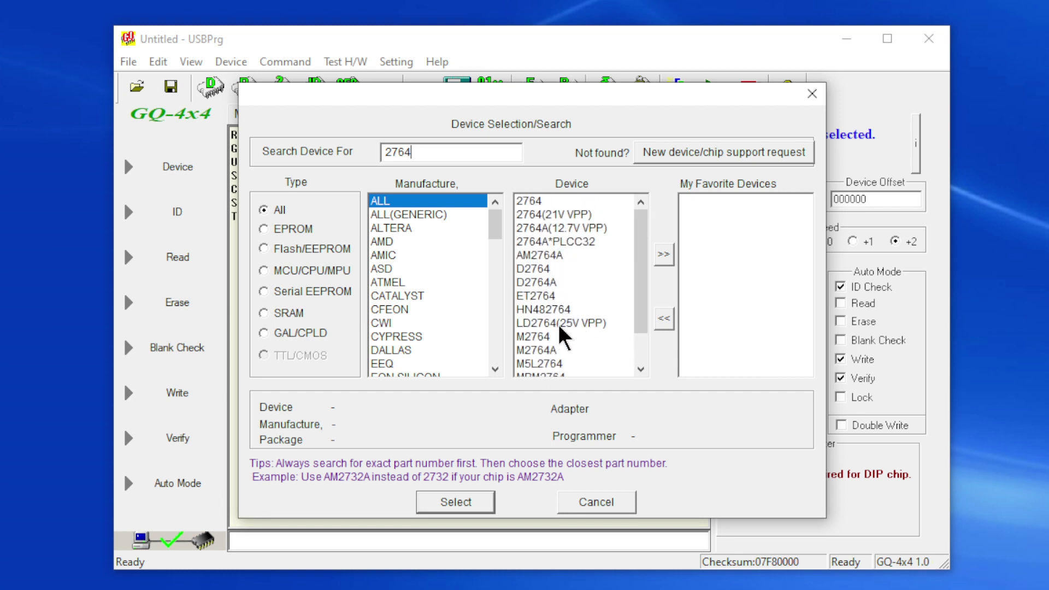
scroll(566, 308, down, 1)
scroll(567, 314, up, 1)
click(528, 203)
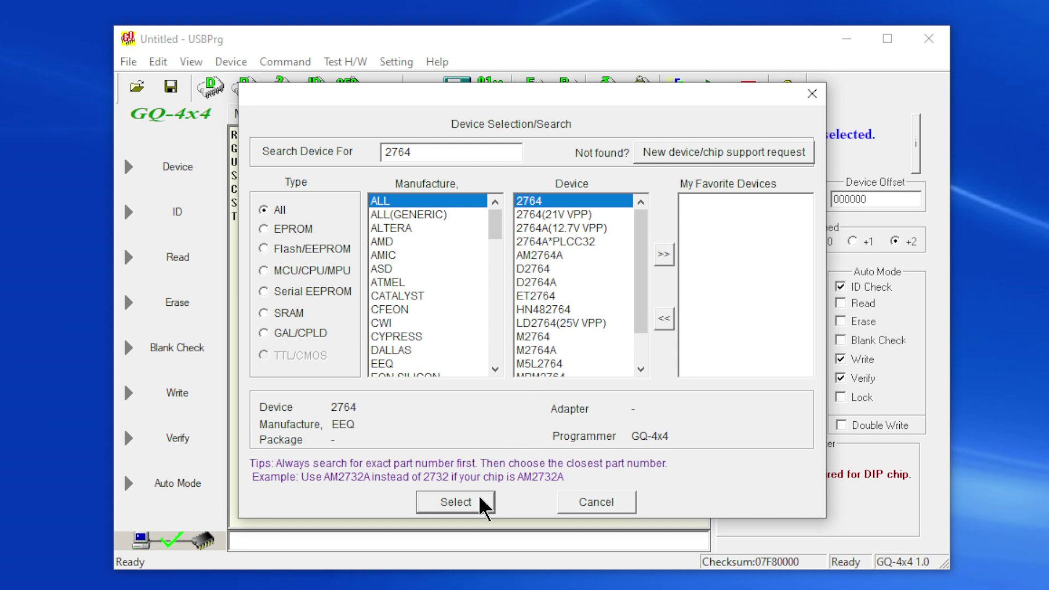
click(460, 503)
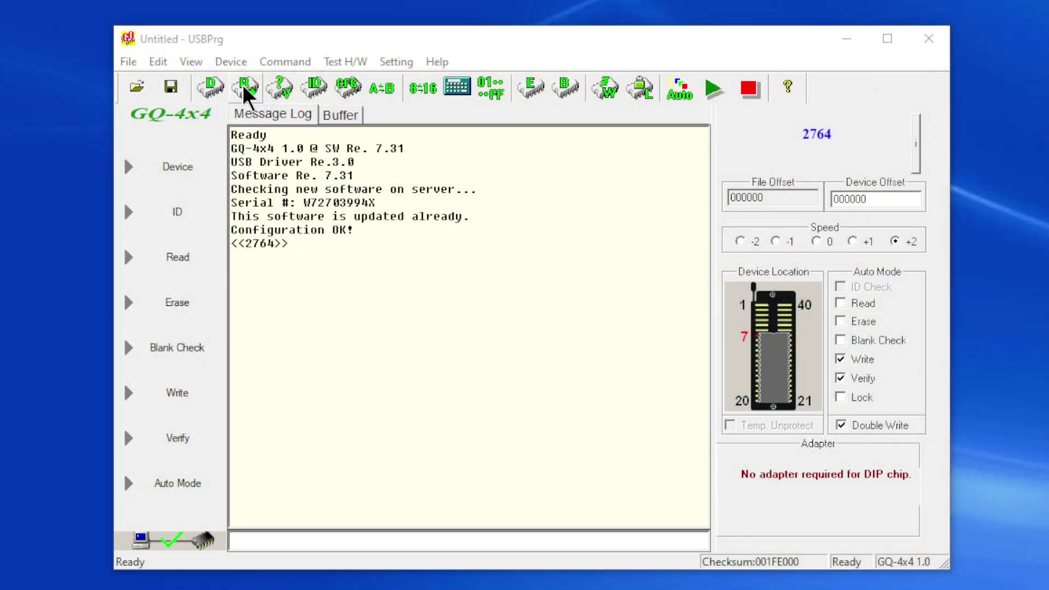
- Read the 2764 EPROM into the buffer, getting checksum 000360B1
click(271, 60)
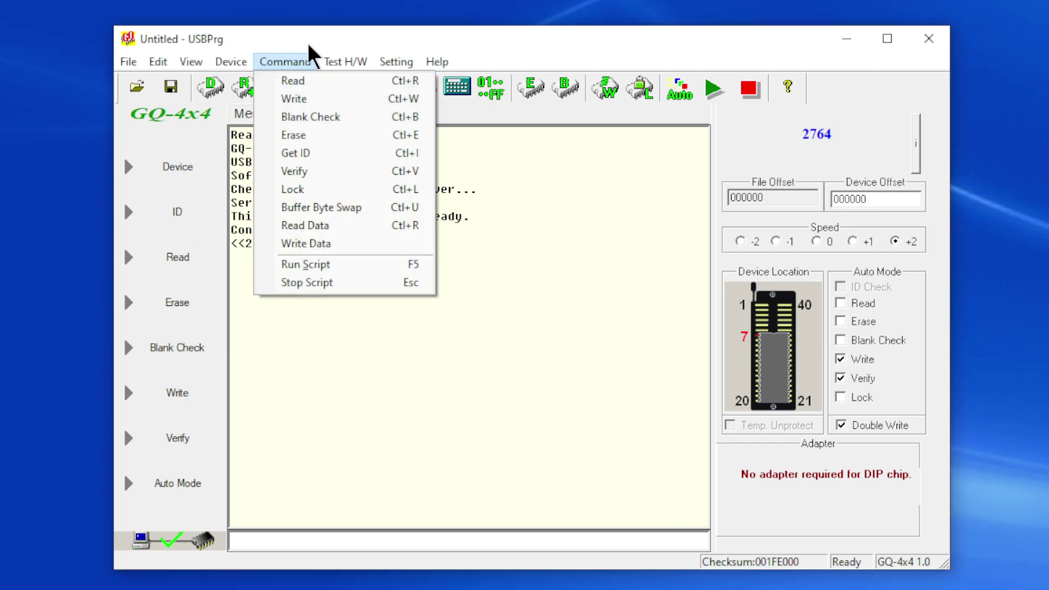
click(289, 48)
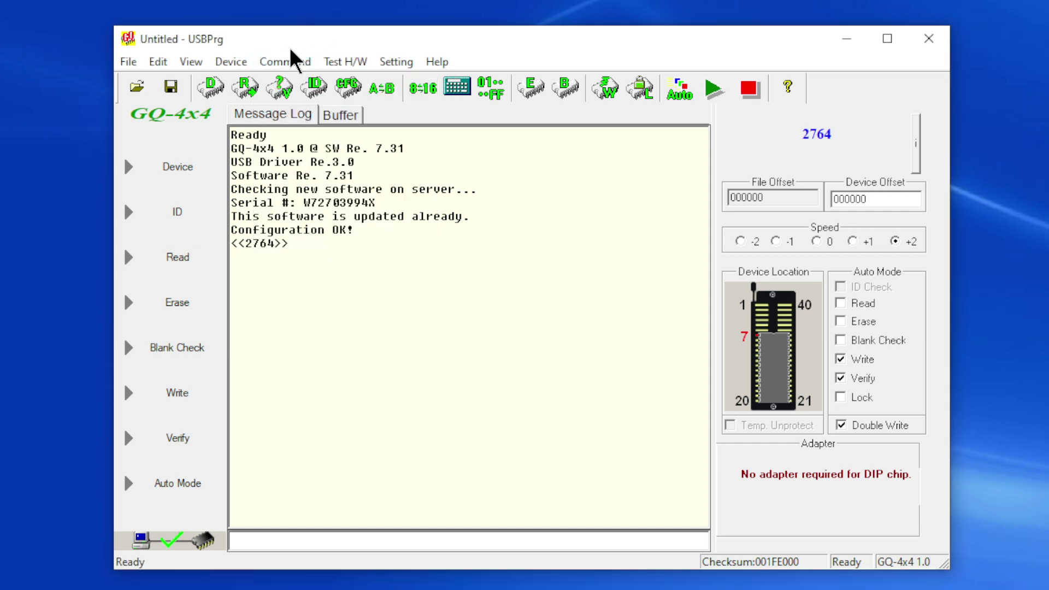
click(247, 89)
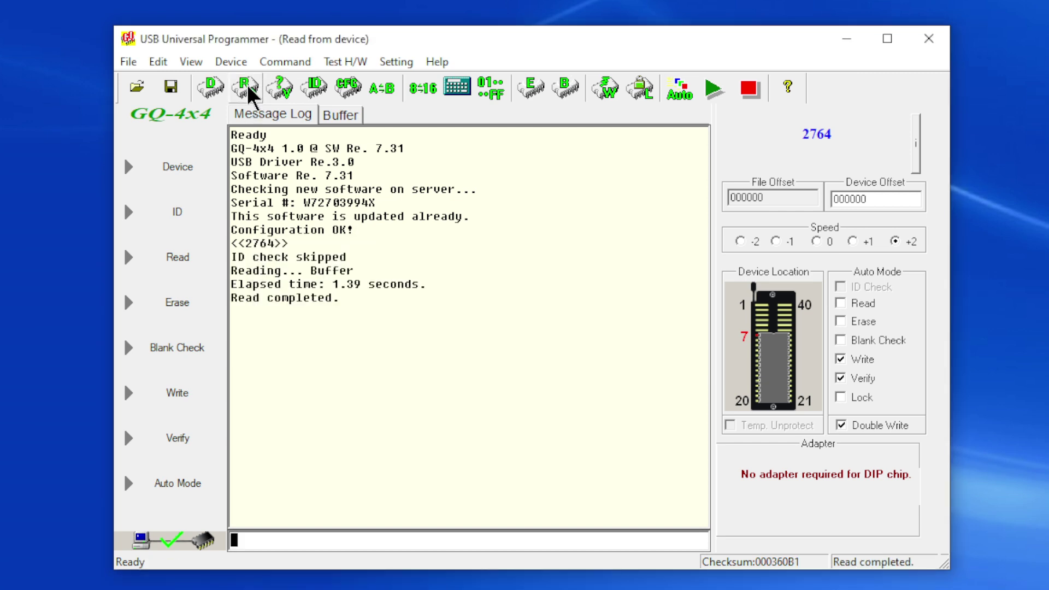
- Browse the read ROM in the Buffer hex view past the Macintosh SE/30 Internal Video strings
click(336, 112)
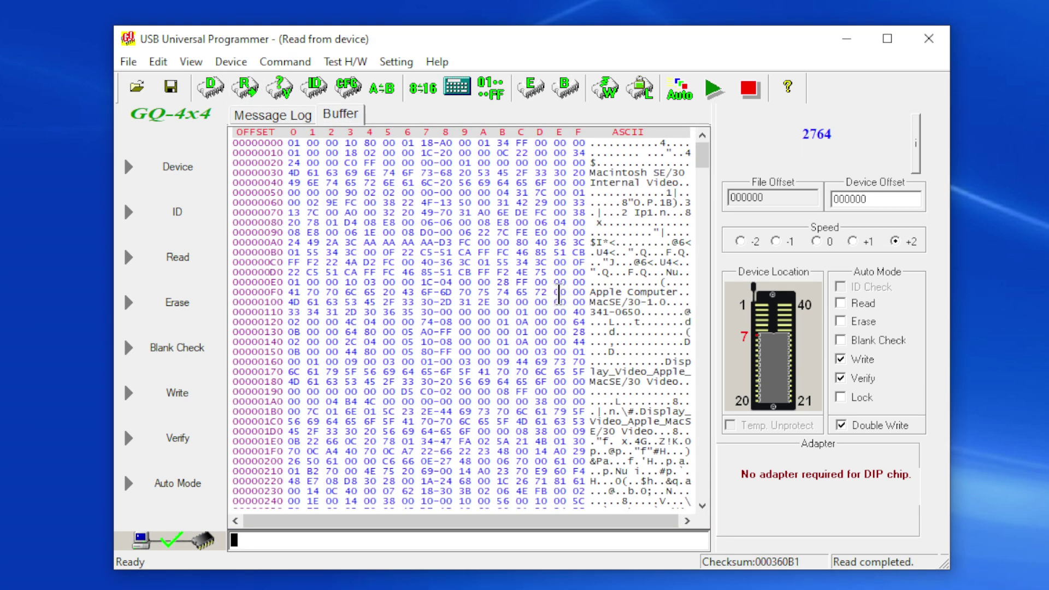
scroll(558, 292, down, 6)
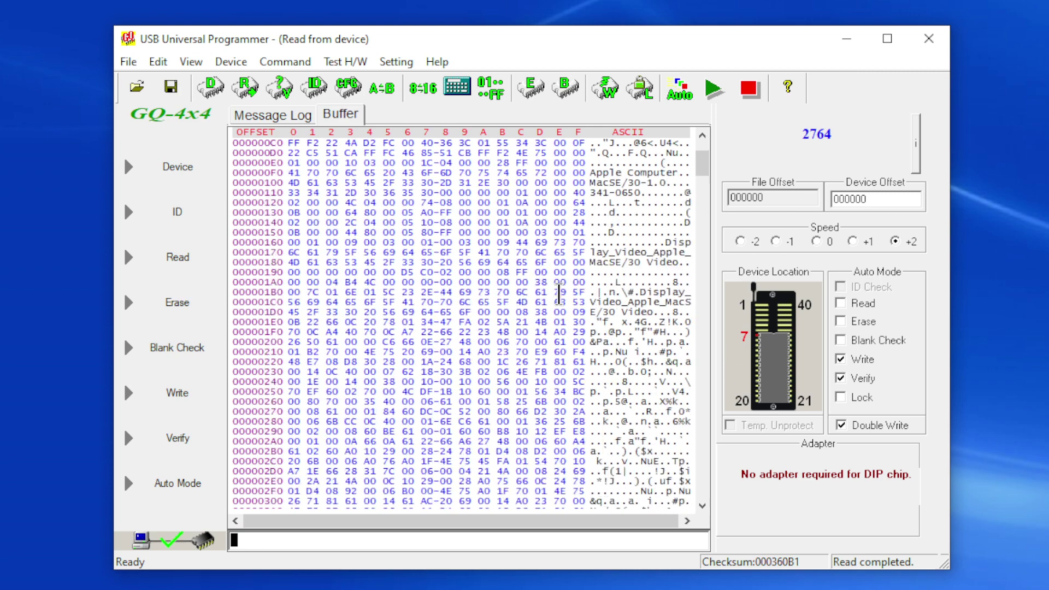
scroll(558, 295, down, 7)
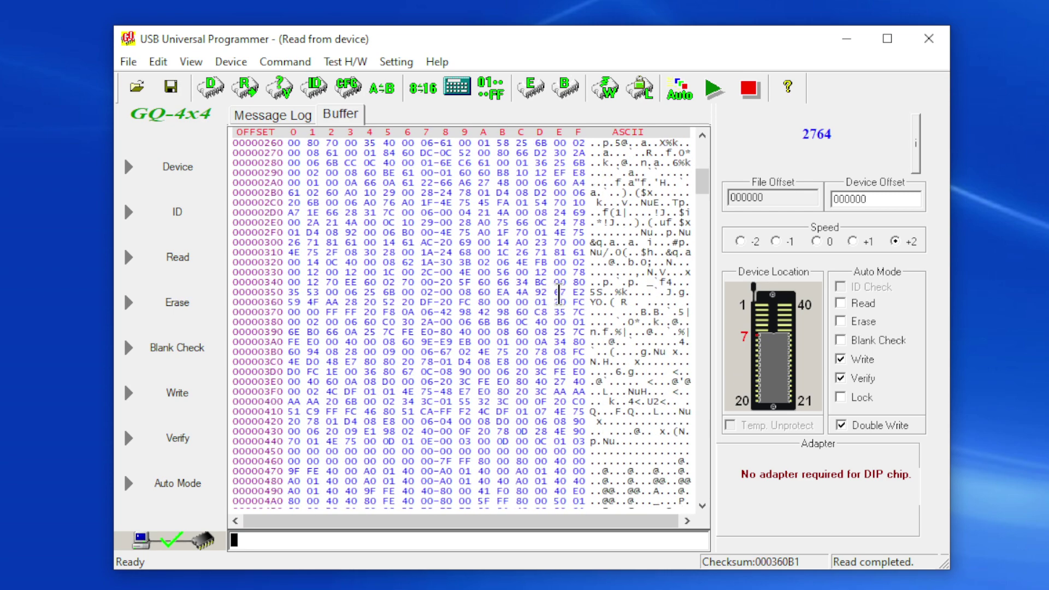
scroll(652, 285, down, 4)
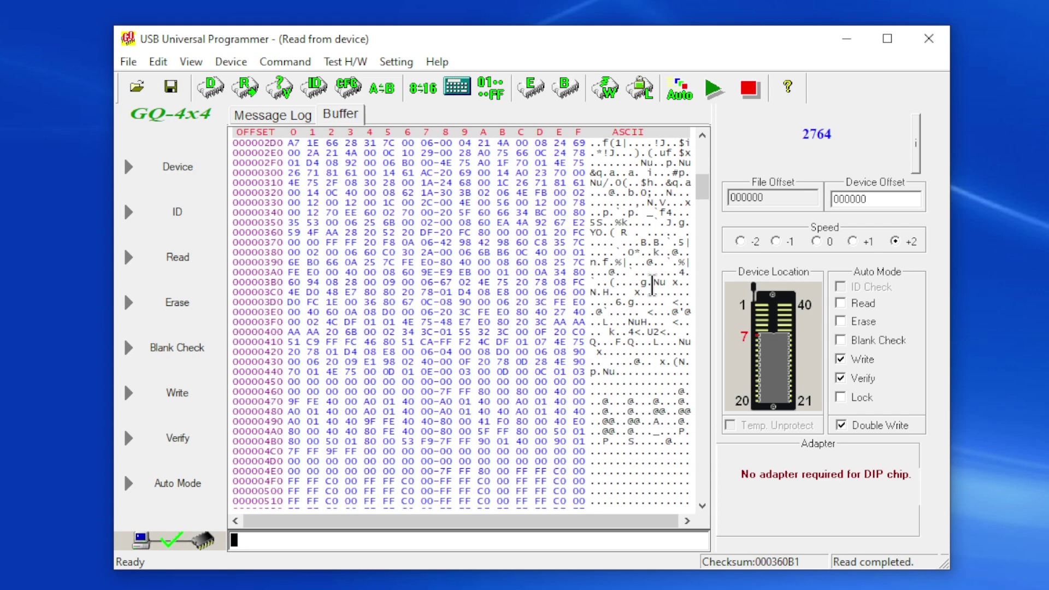
scroll(652, 285, down, 10)
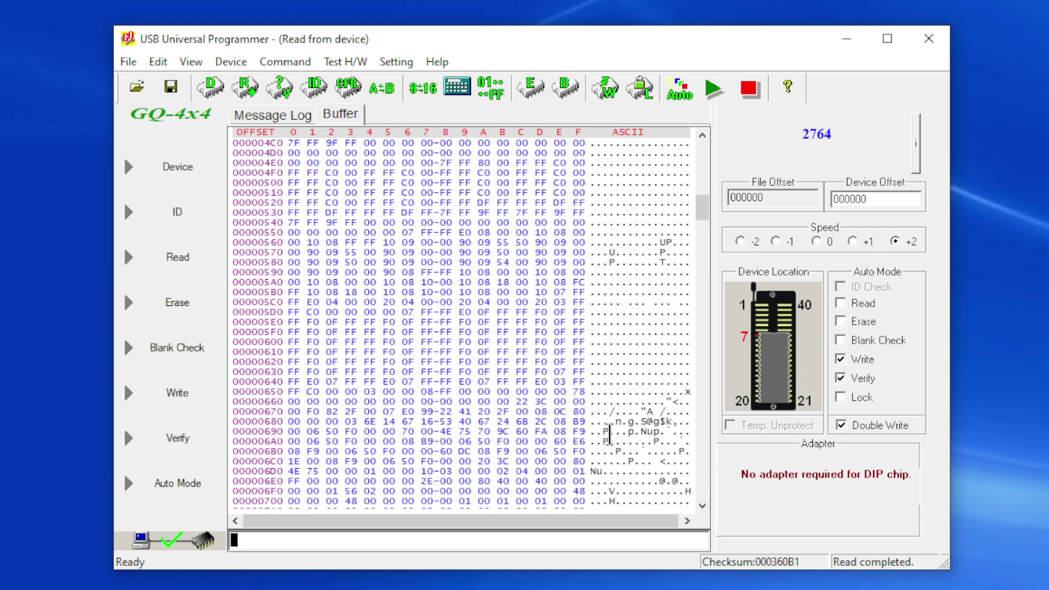
scroll(632, 374, down, 11)
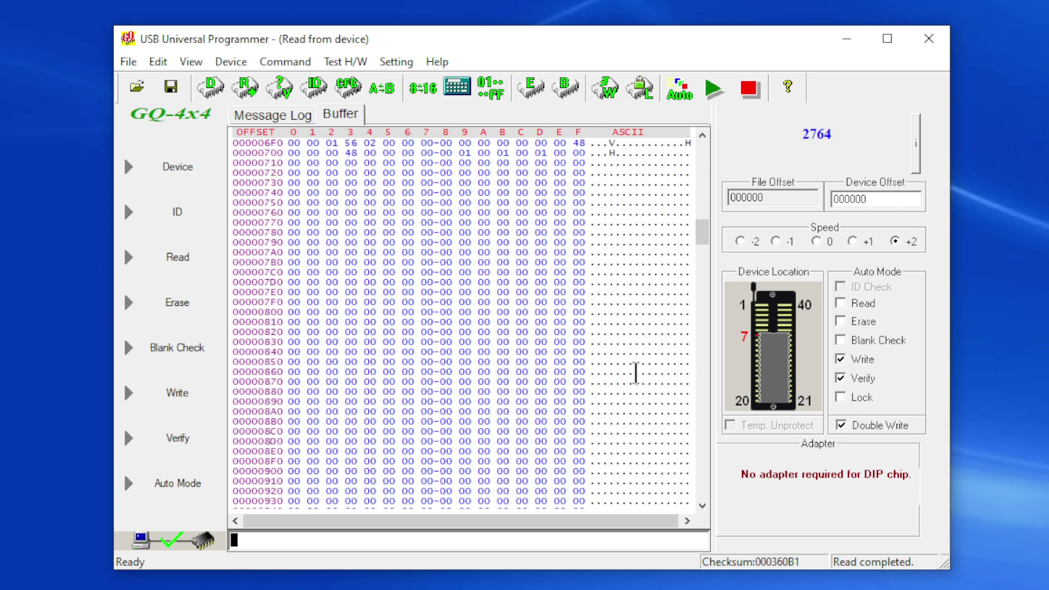
click(701, 480)
click(702, 479)
click(702, 479)
click(702, 480)
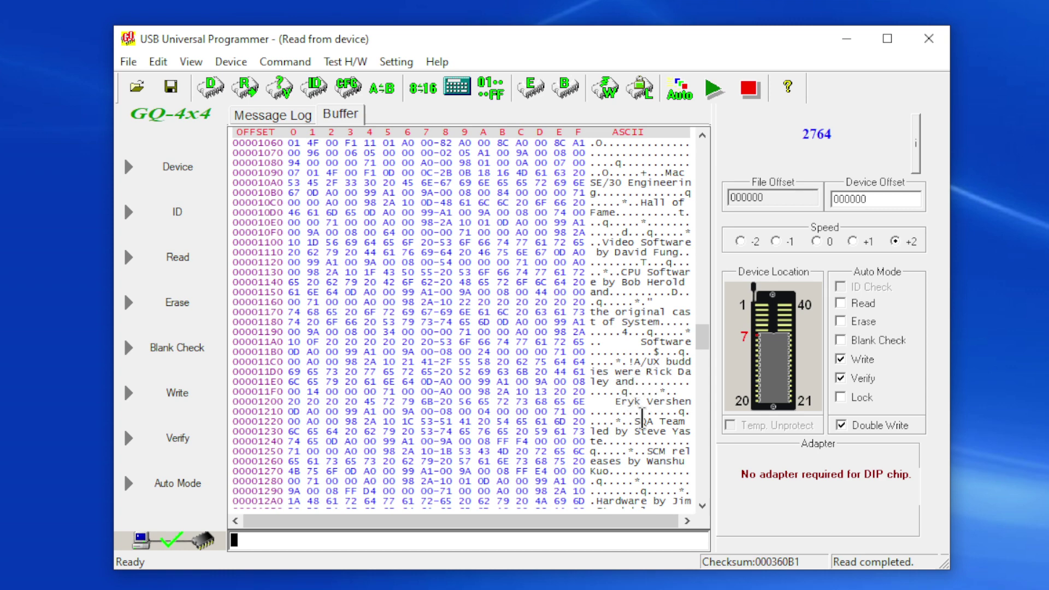
scroll(676, 445, down, 6)
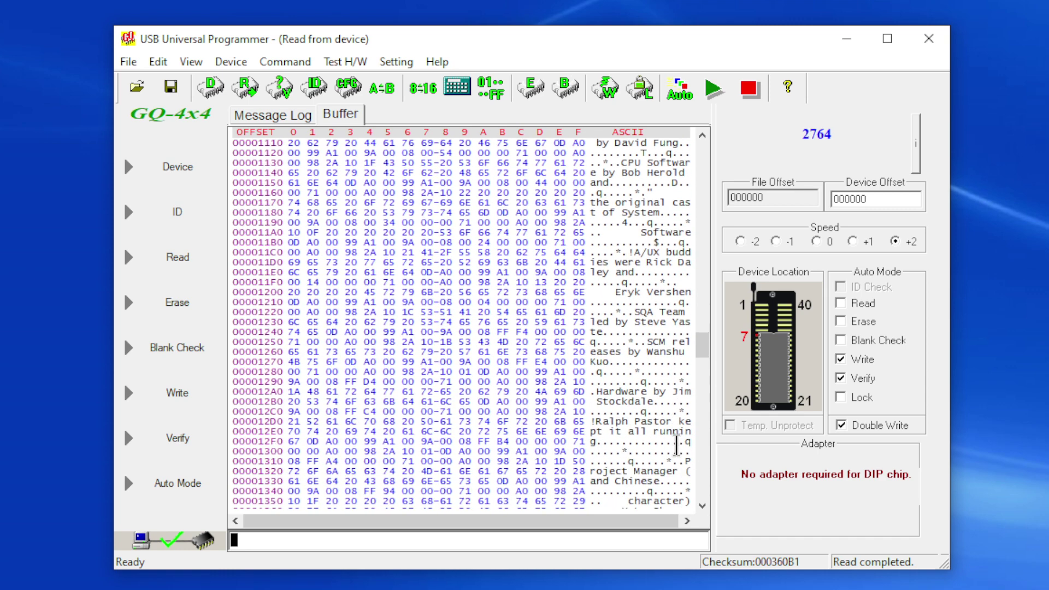
scroll(676, 445, down, 2)
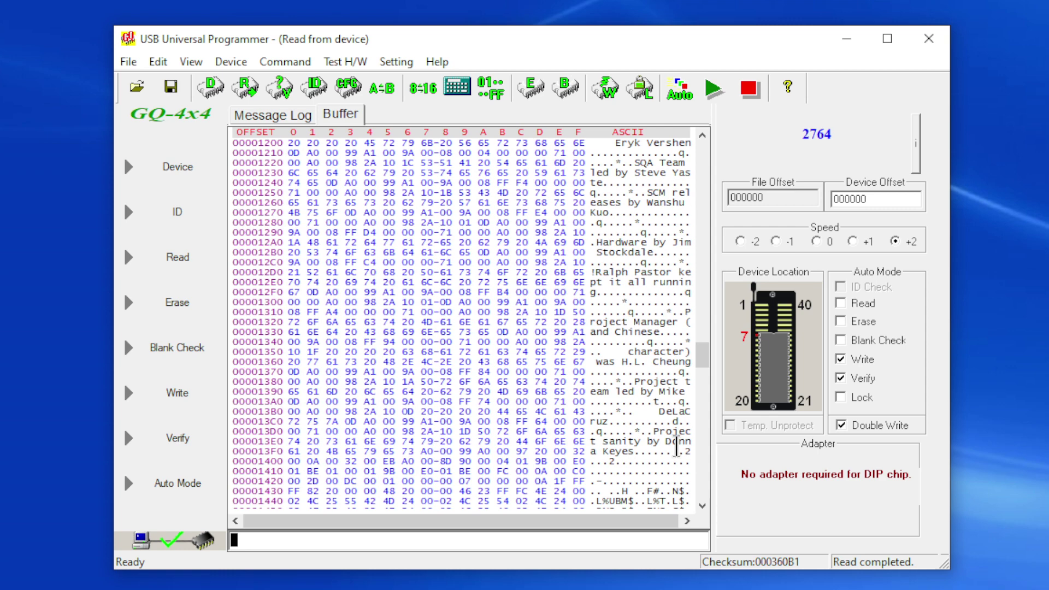
scroll(676, 445, down, 5)
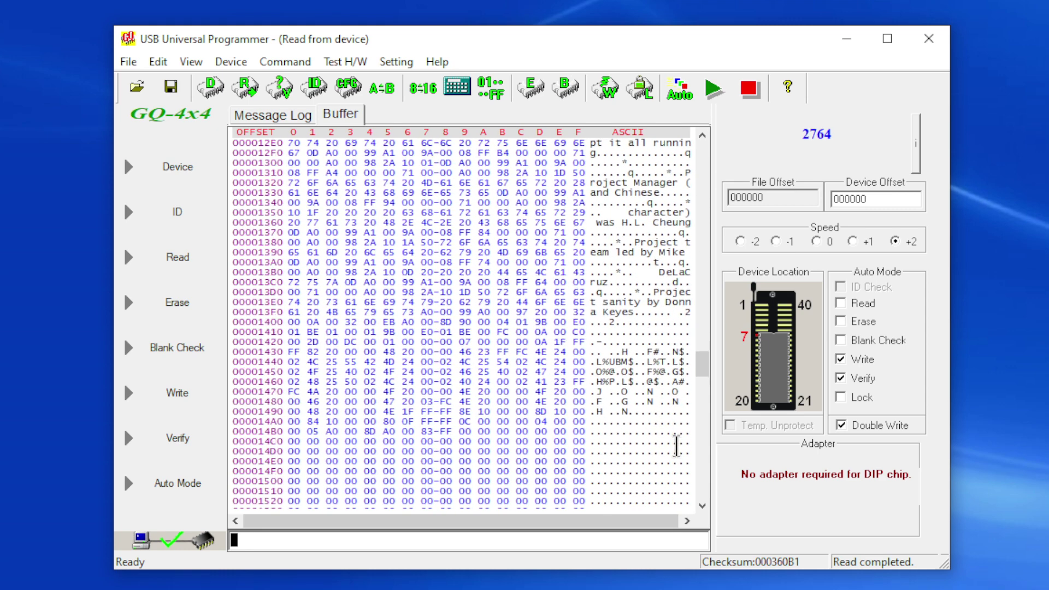
scroll(676, 446, down, 8)
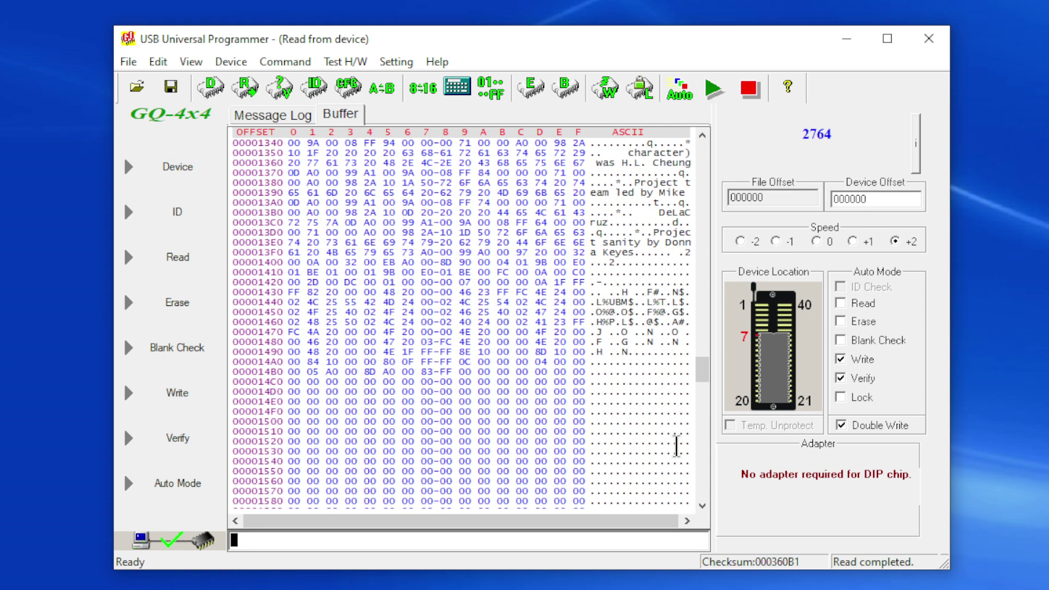
drag(705, 390, 751, 148)
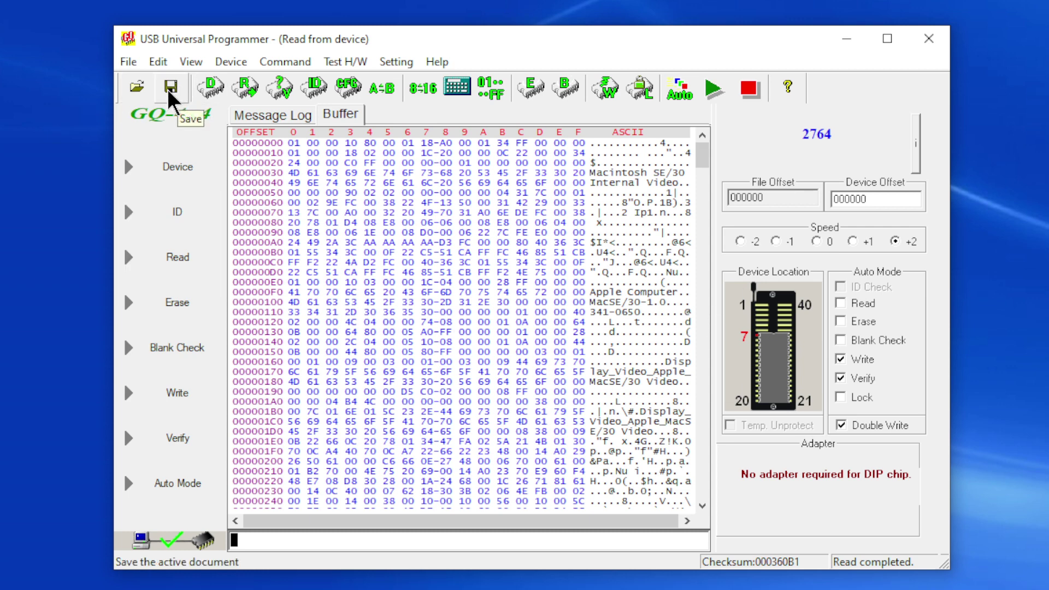
- Cancel the file-open window and fill buffer addresses 000000–001FFF with FF
click(136, 86)
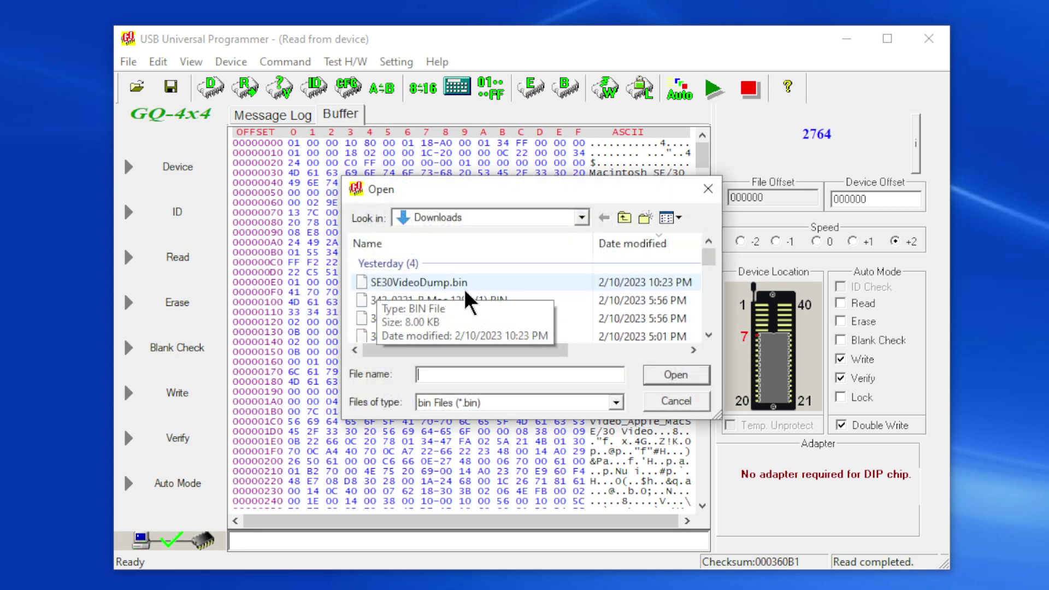
click(676, 401)
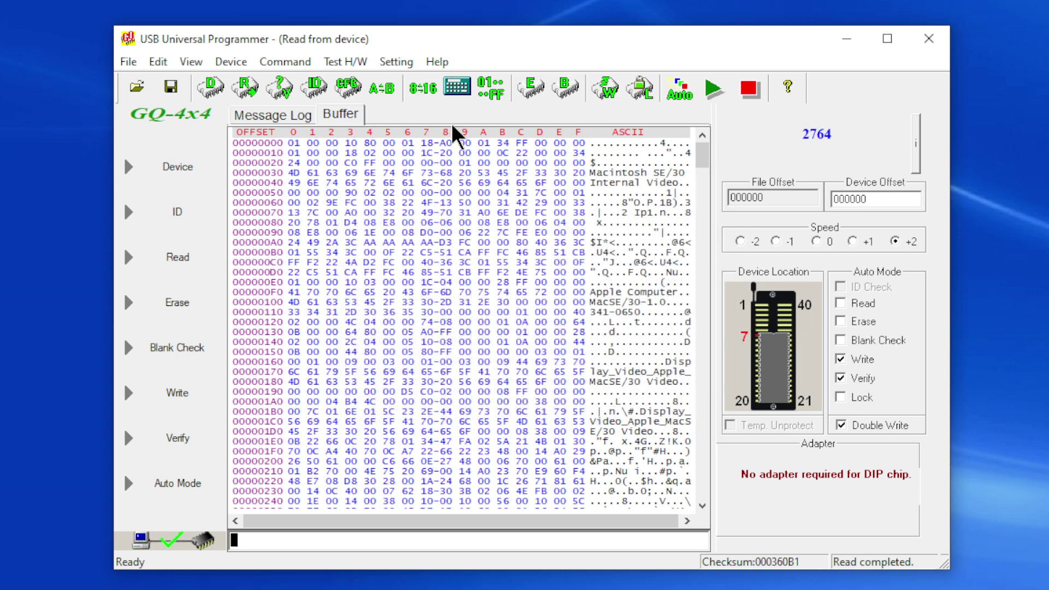
click(496, 97)
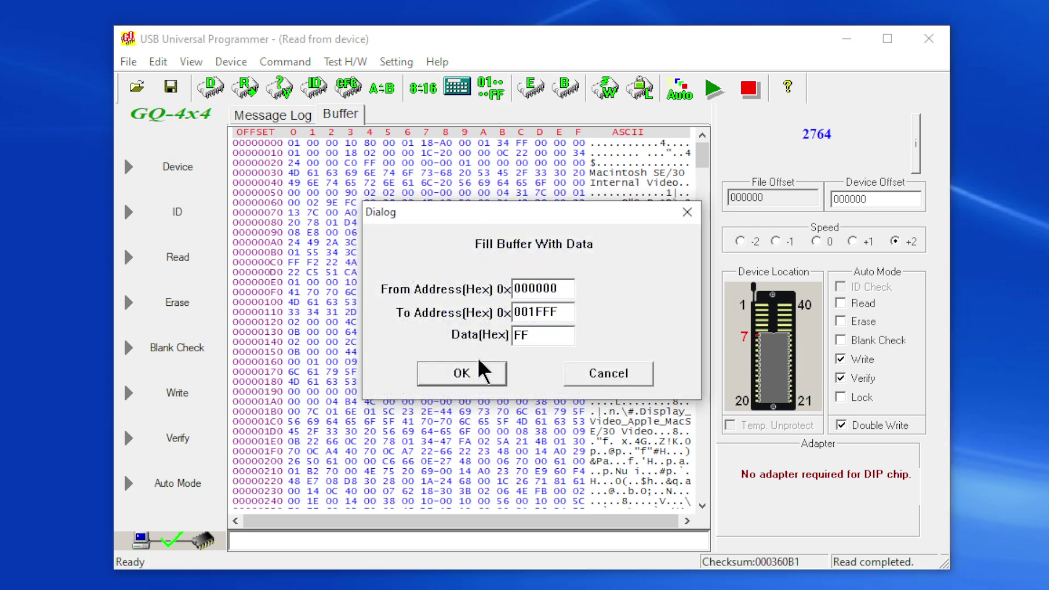
click(478, 371)
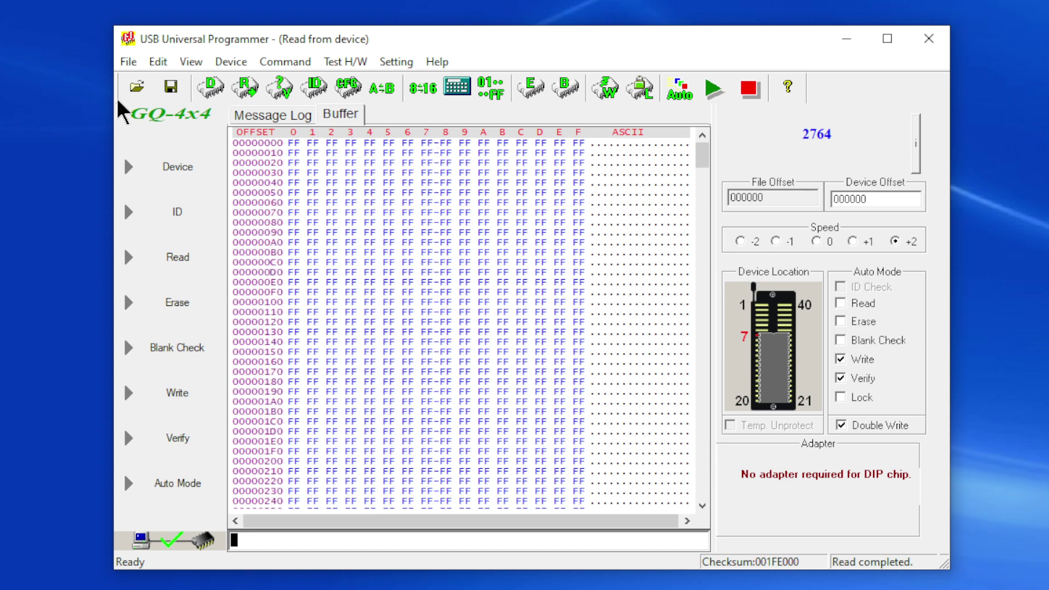
- Load SE30VideoDump.bin from Downloads into the buffer
click(137, 87)
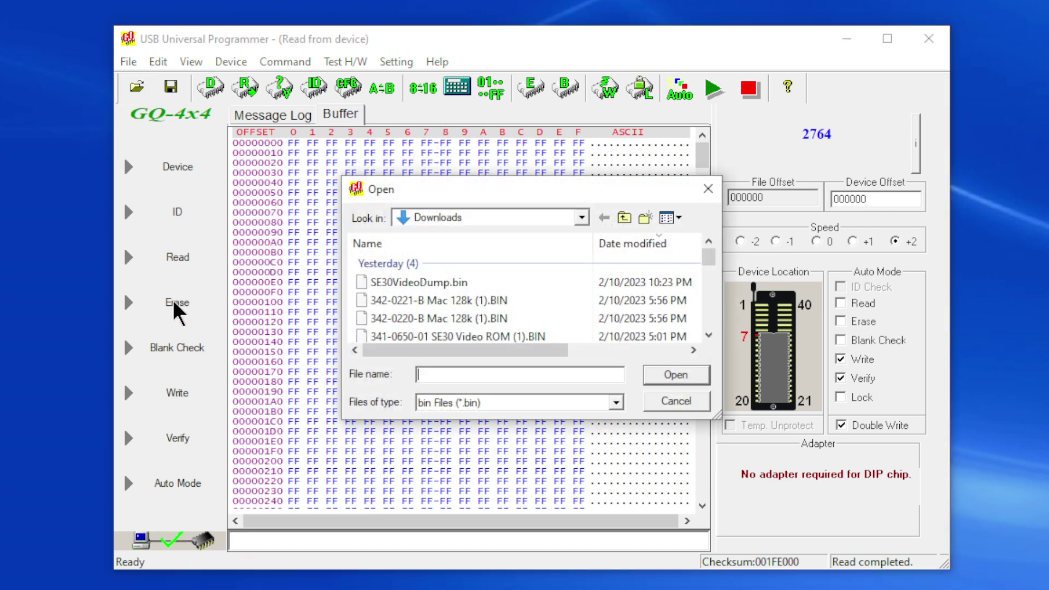
double_click(411, 282)
click(470, 421)
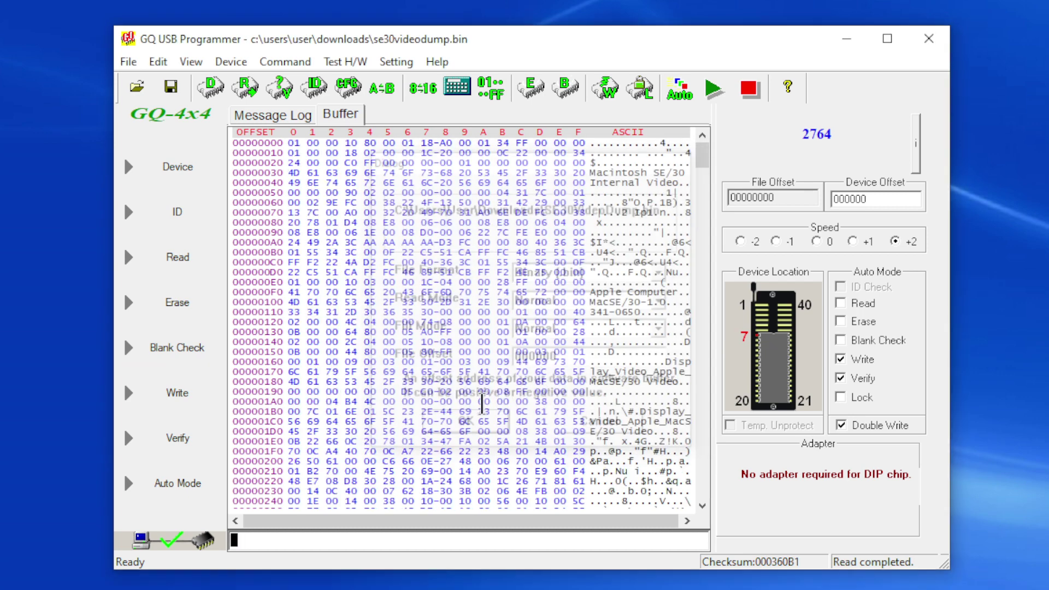
scroll(629, 282, down, 1)
scroll(630, 282, down, 3)
scroll(597, 373, up, 4)
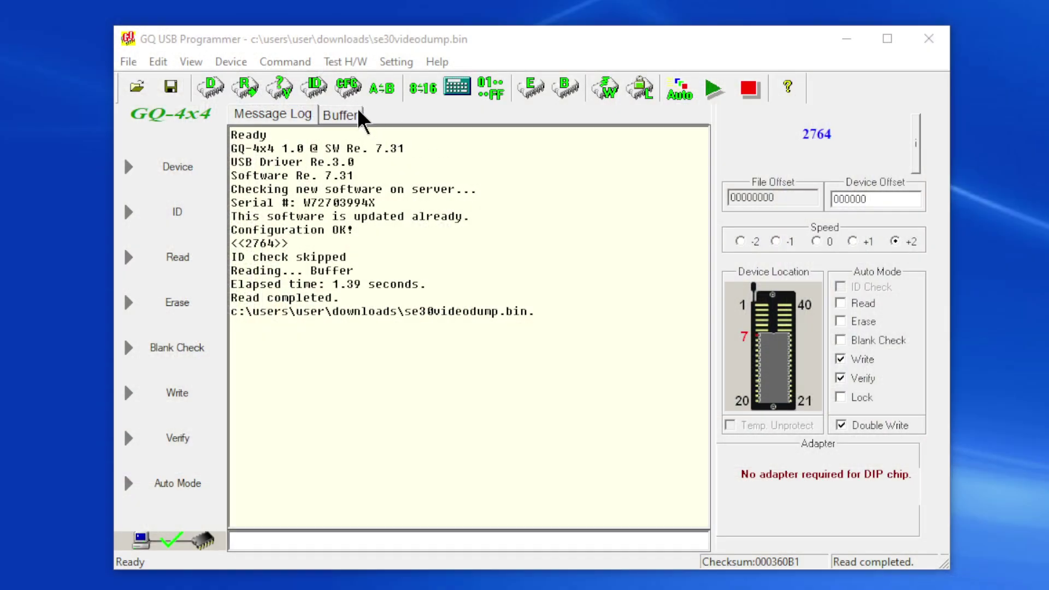
- Check the buffer's hex contents, then view the message log
click(344, 113)
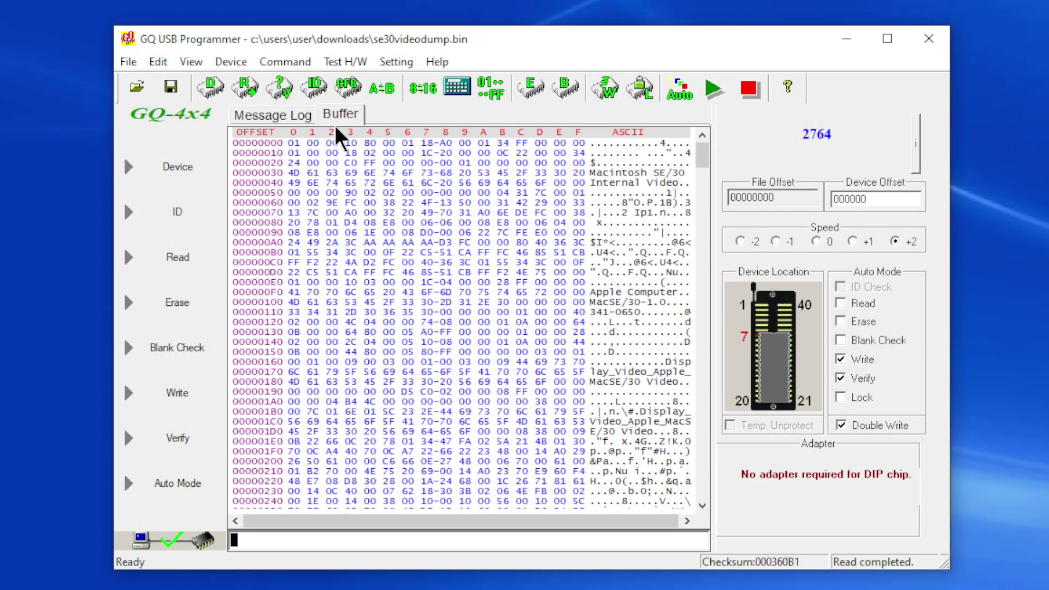
click(275, 112)
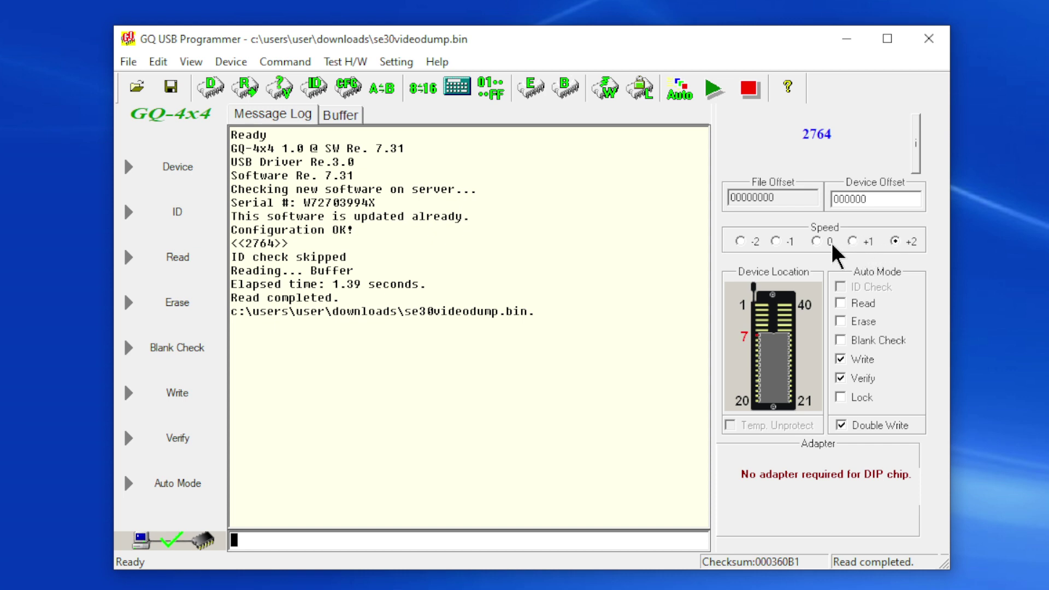
- Try programming speed +2, then set the speed back to 0
click(816, 240)
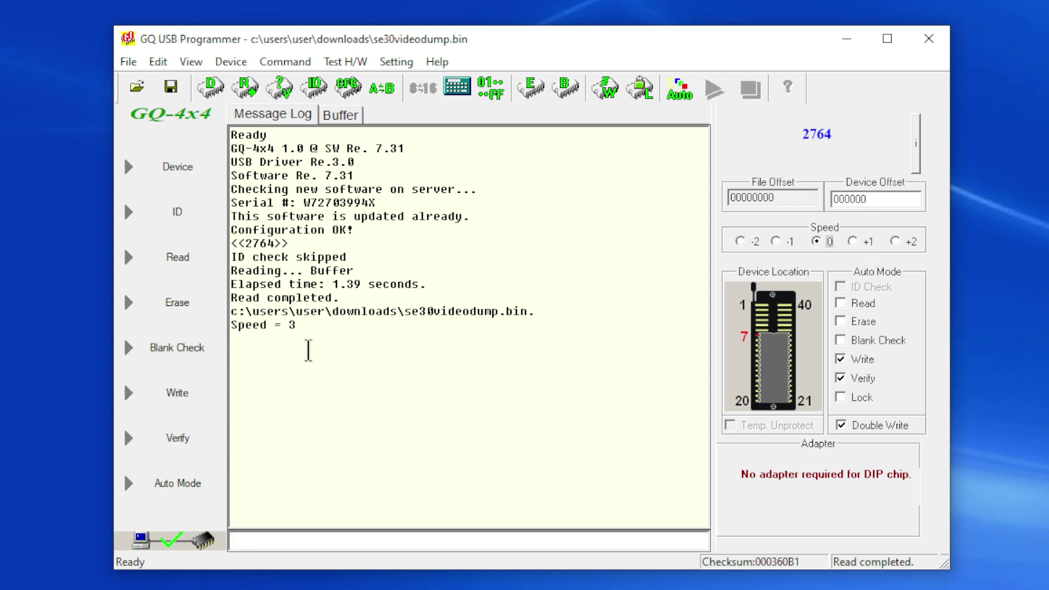
click(894, 241)
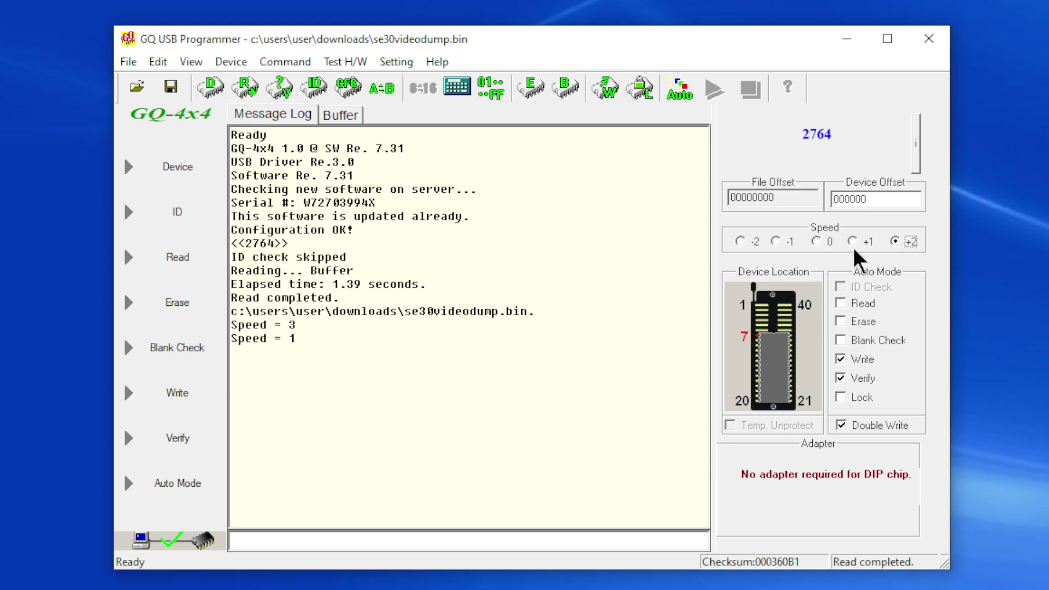
click(816, 241)
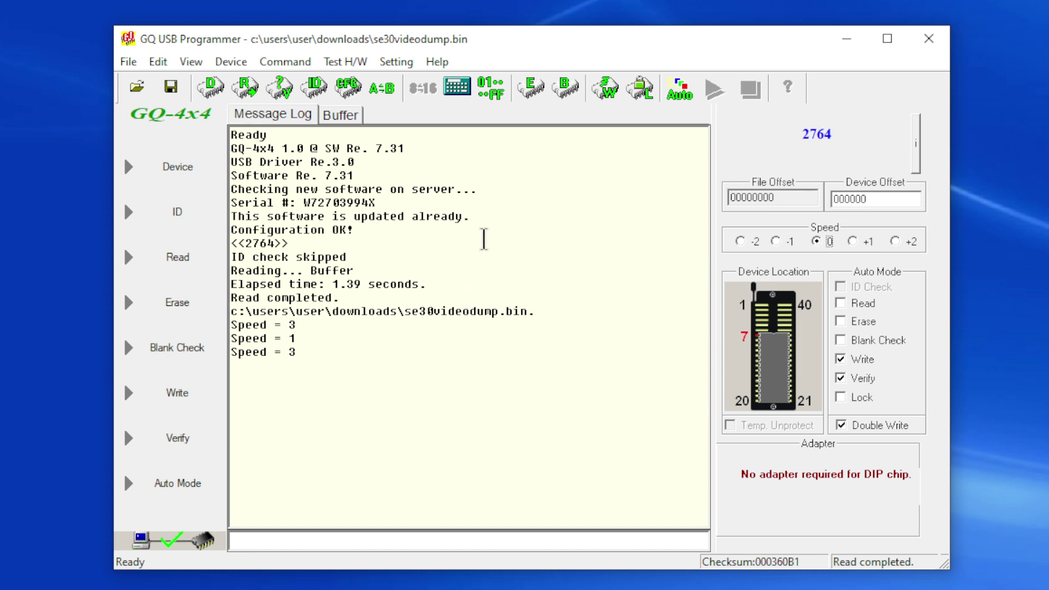
- Run a blank check confirming the 2764 EPROM is empty
click(566, 95)
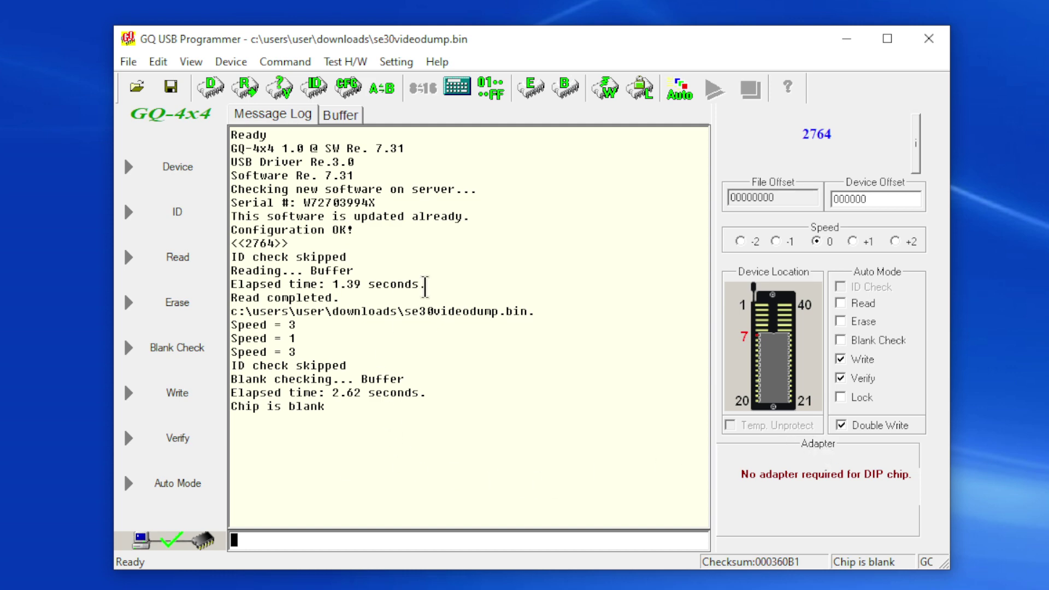
- Write the loaded SE/30 video dump to the 2764 EPROM and verify it
click(344, 117)
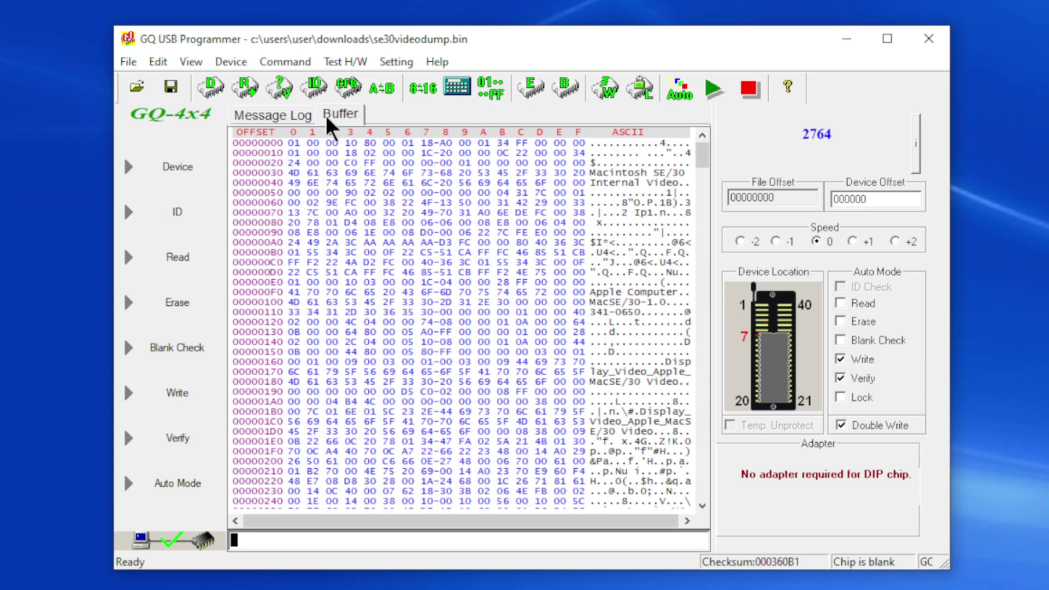
click(266, 115)
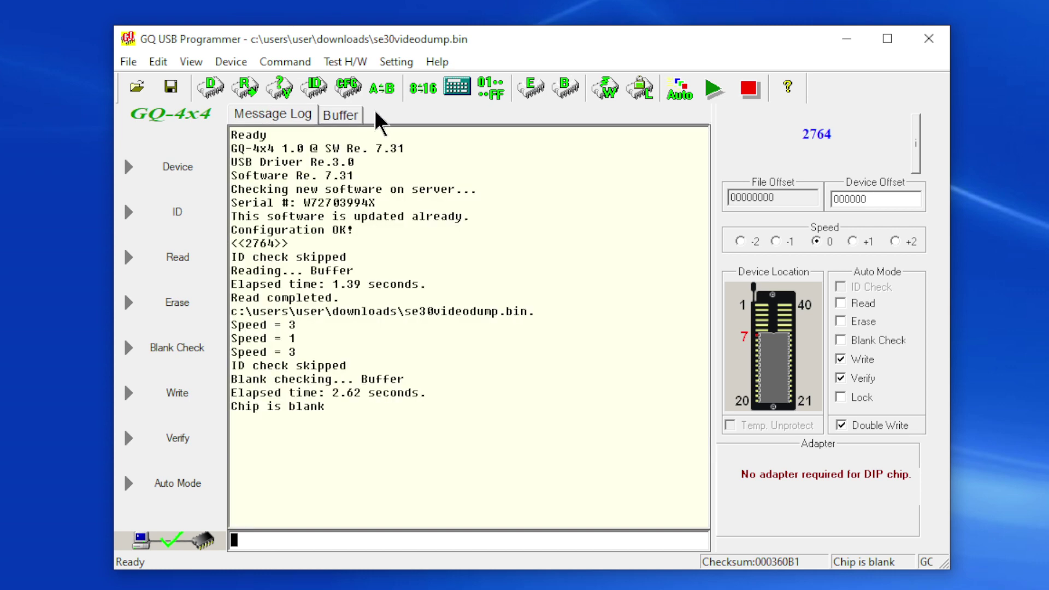
click(608, 93)
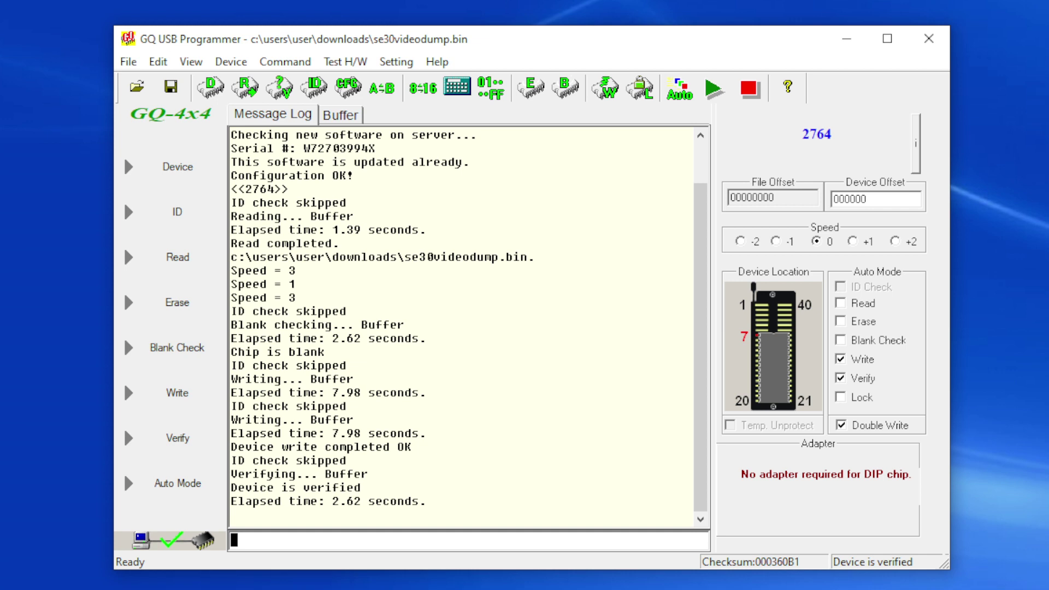
- Confirm the programmed chip is no longer blank, then fill the whole buffer with FF
click(560, 93)
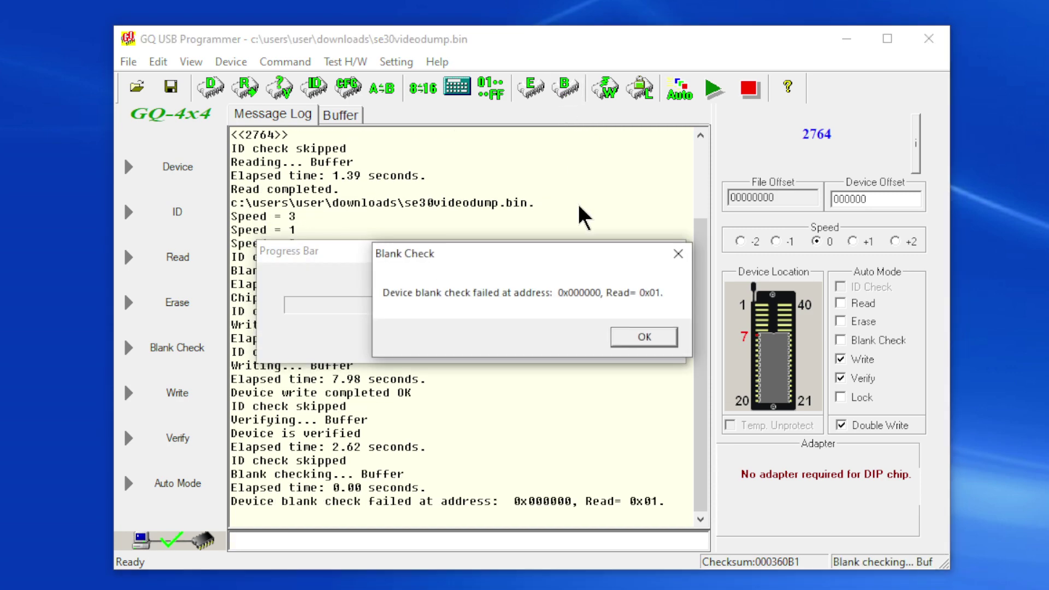
click(655, 340)
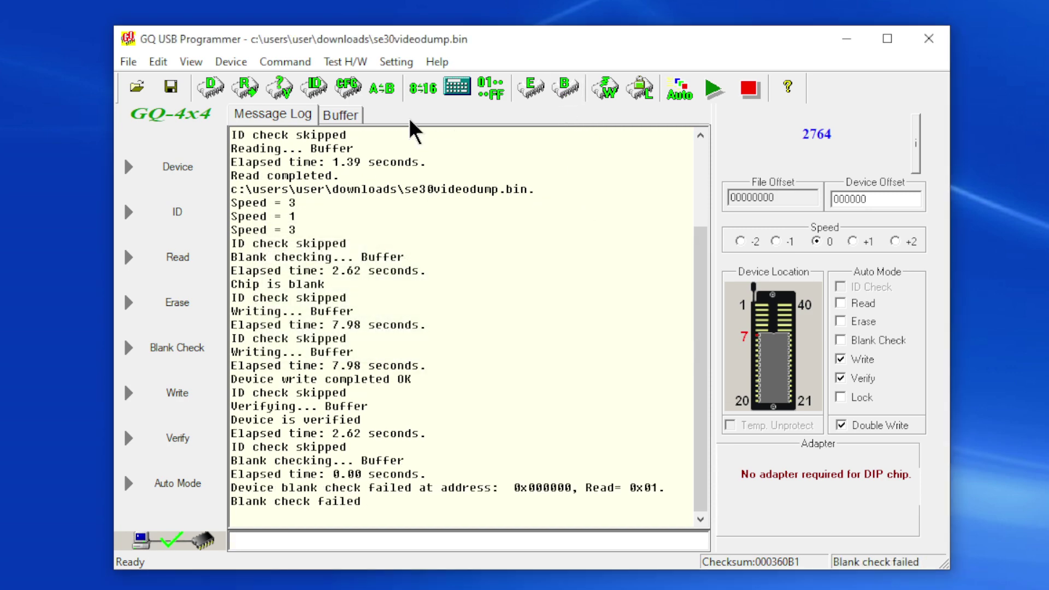
click(344, 115)
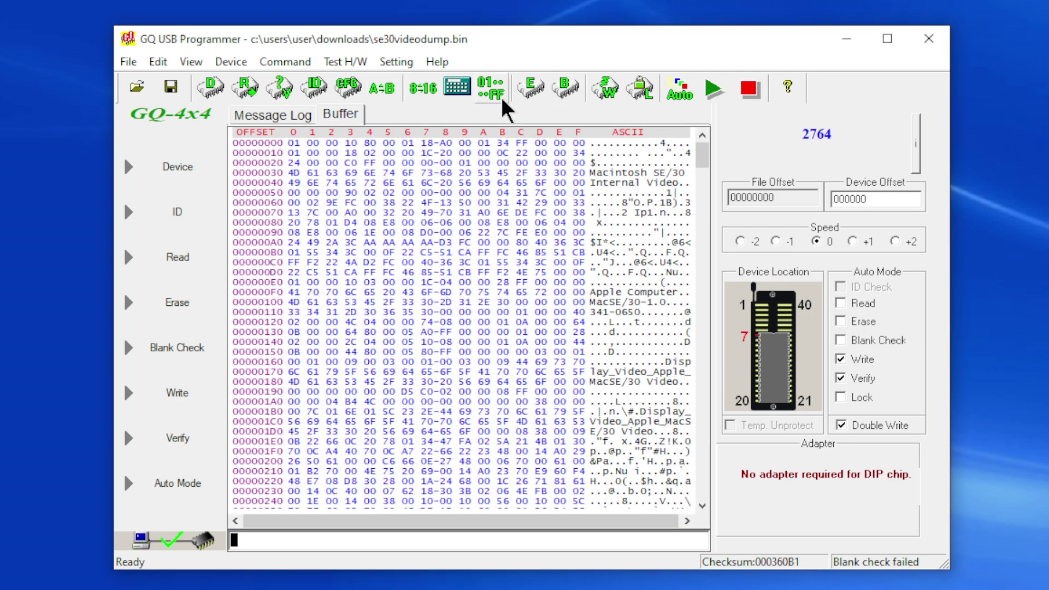
click(491, 88)
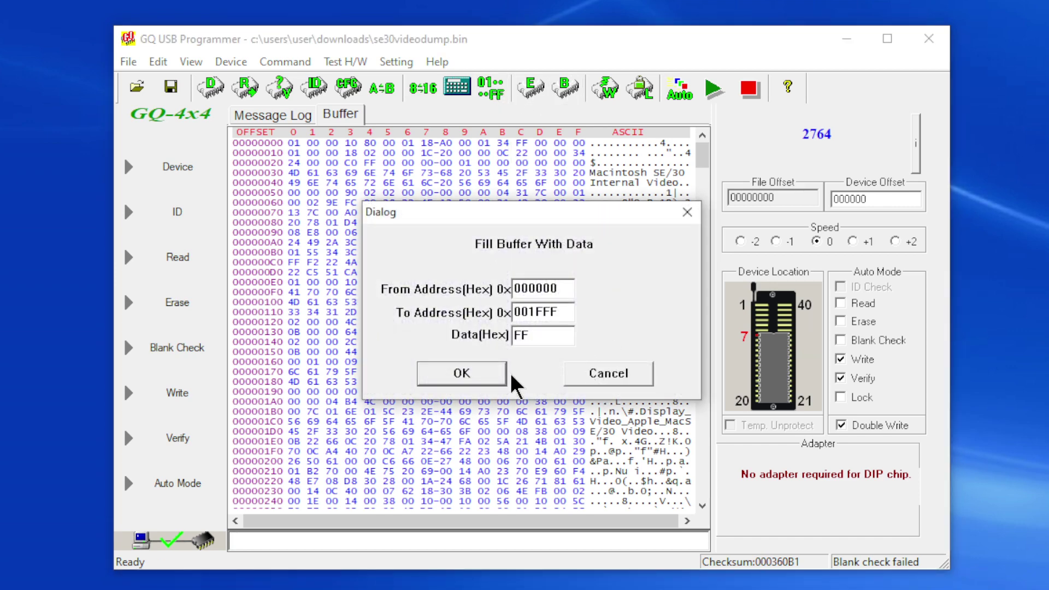
click(485, 375)
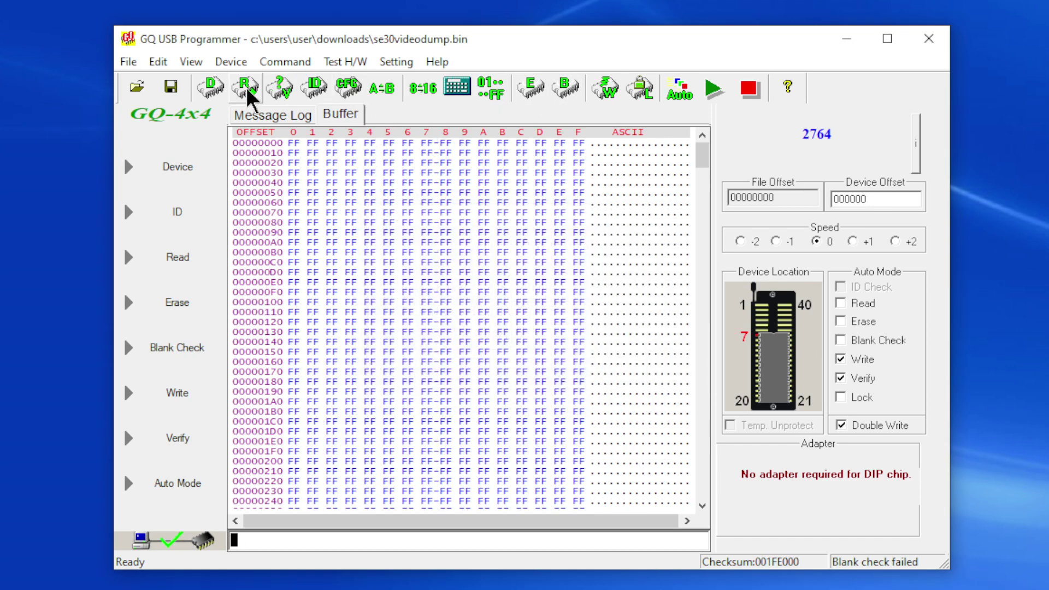
- Read the programmed 2764 back into the buffer and inspect its SE/30 video data
click(247, 92)
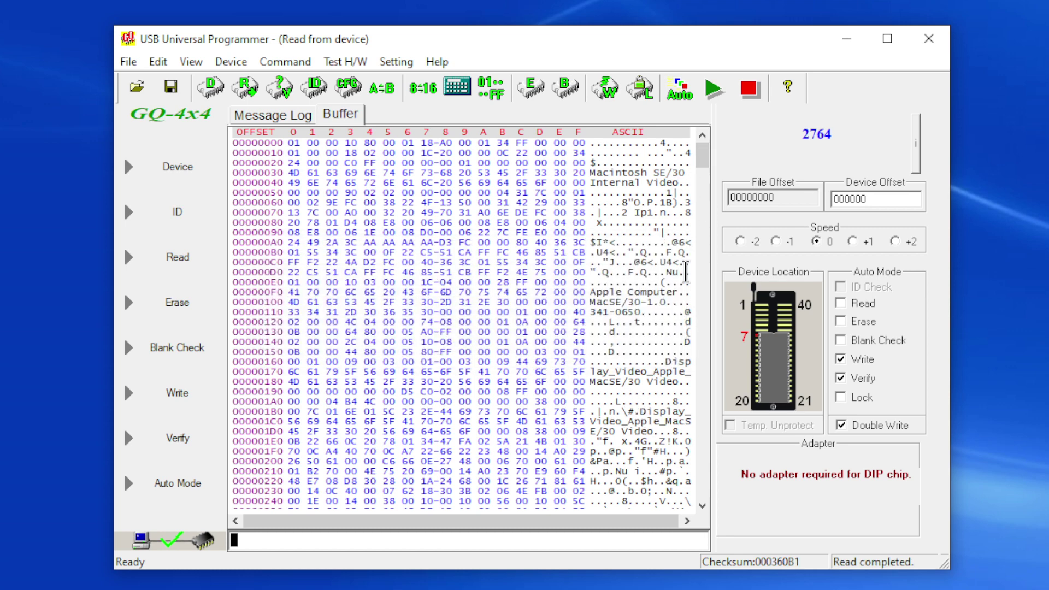
scroll(612, 233, down, 4)
scroll(612, 233, down, 15)
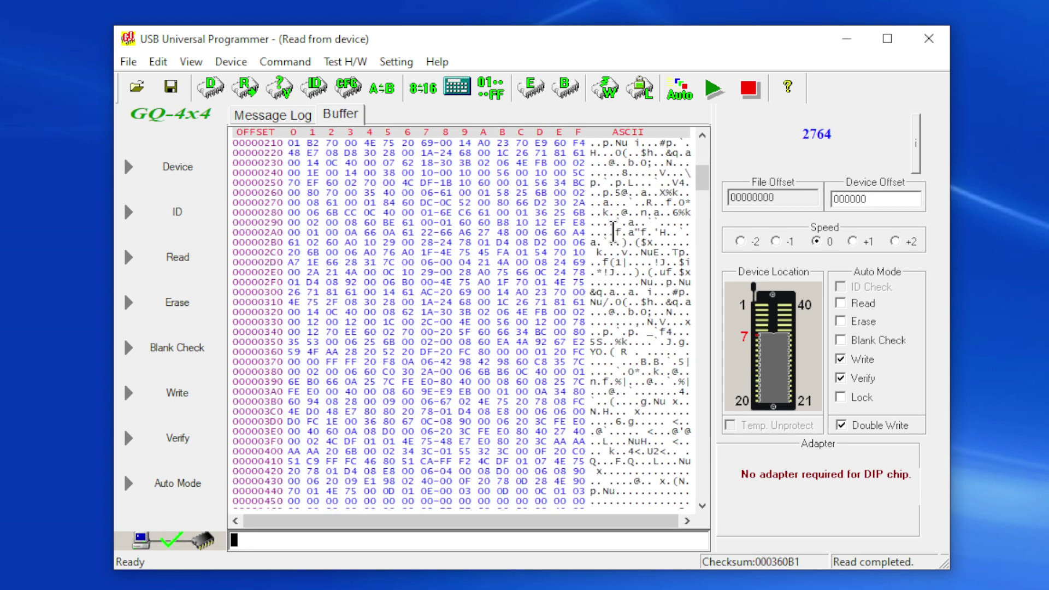
scroll(614, 234, down, 2)
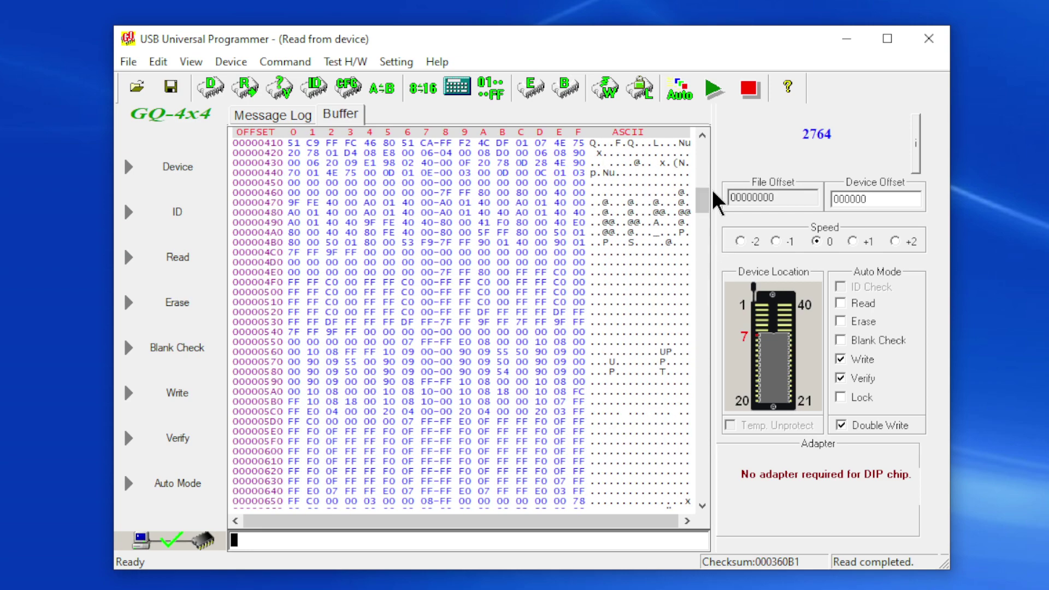
drag(702, 201, 705, 147)
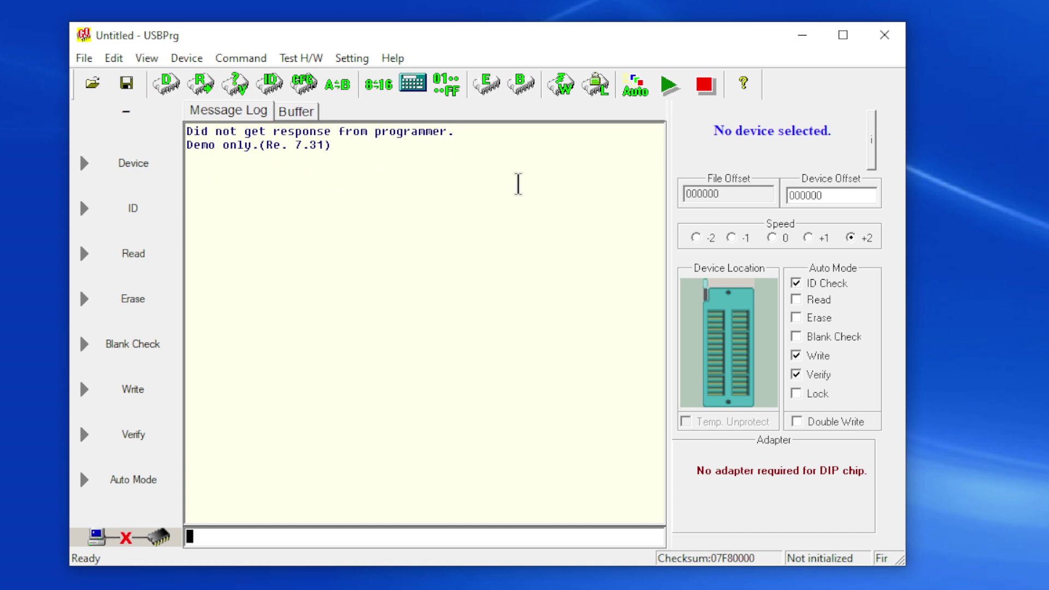
- Search for 276 in the device list and select the 2764 as the target chip
click(167, 84)
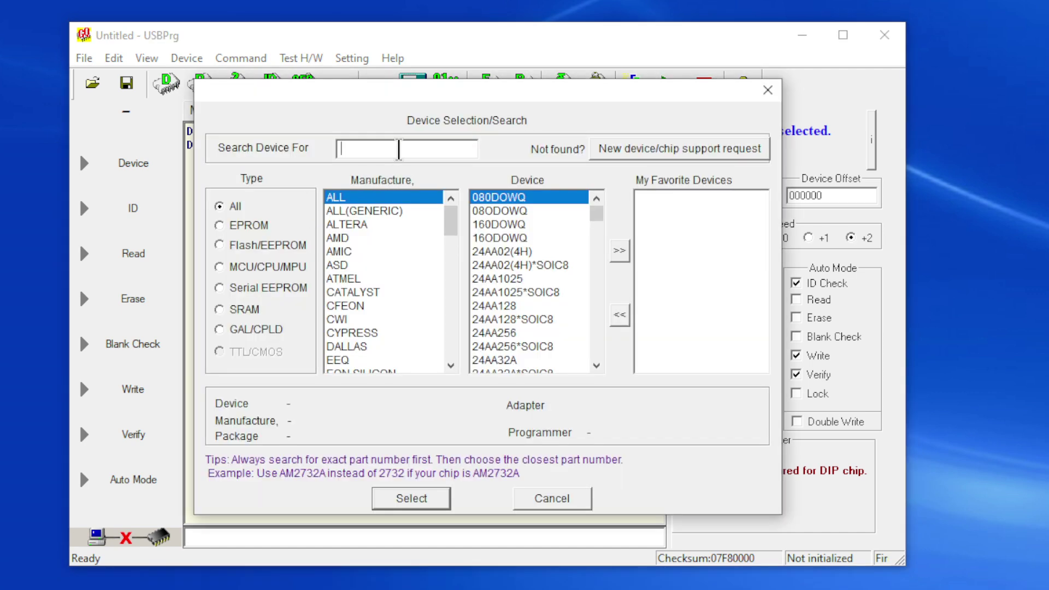
text(2764)
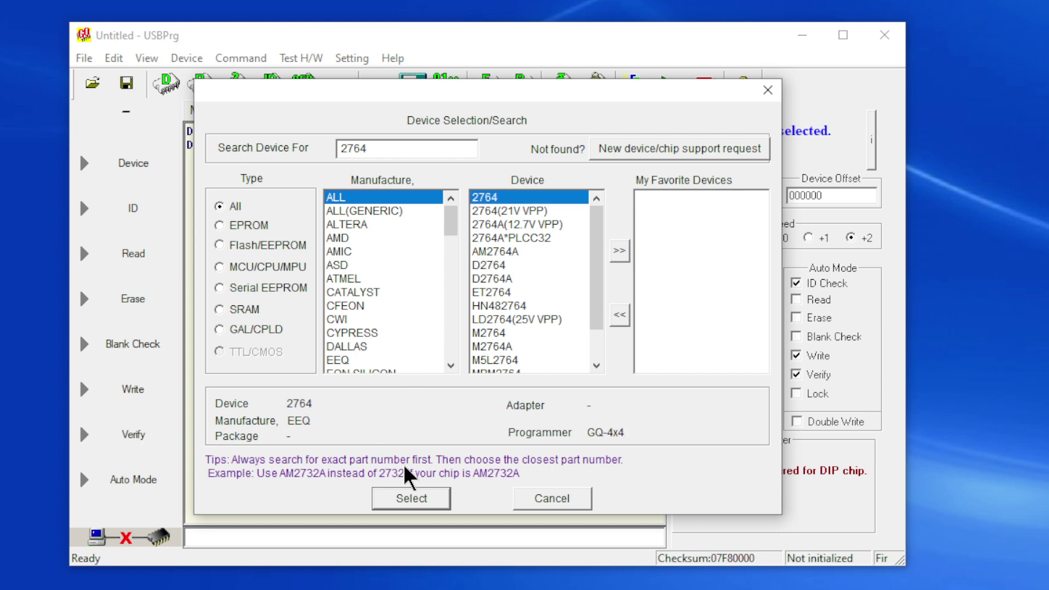
click(430, 503)
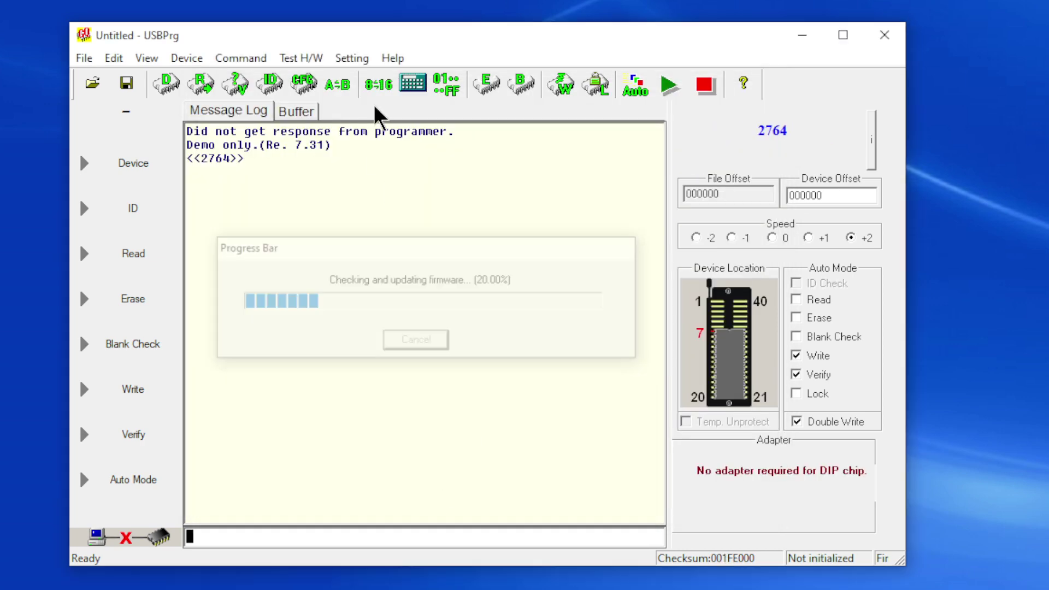
- Open the downloaded file 341-0650-01 SE30 Video ROM (1).BIN from disk
click(103, 87)
click(385, 332)
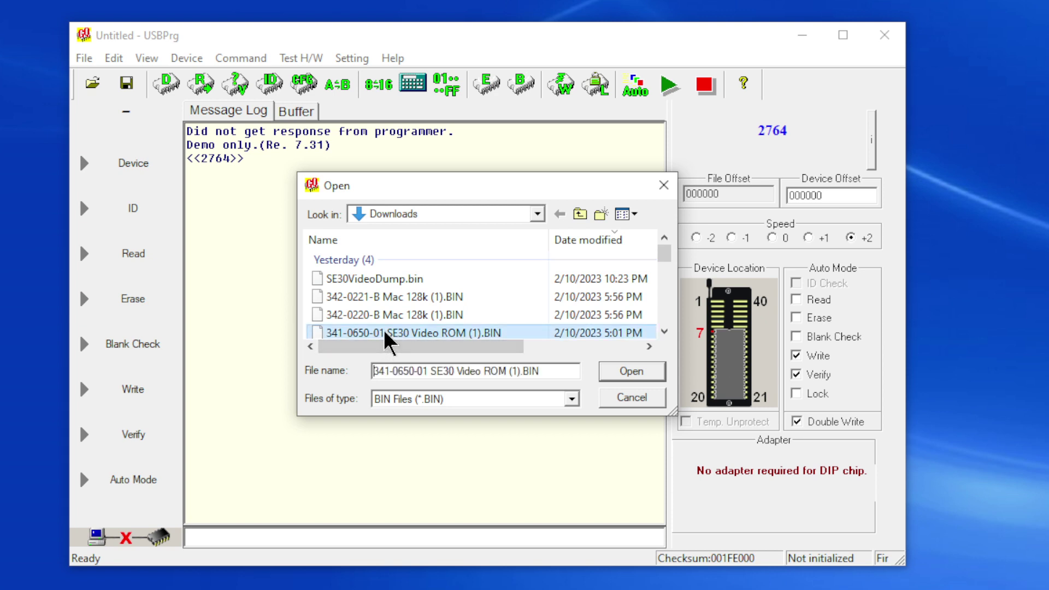
click(664, 331)
click(664, 331)
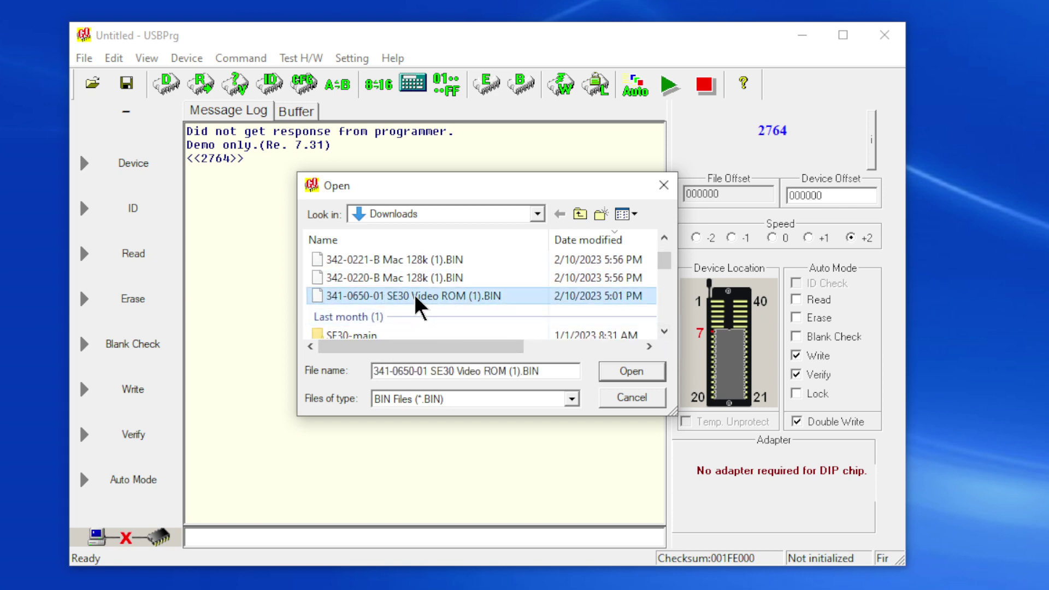
click(524, 261)
click(485, 297)
click(628, 375)
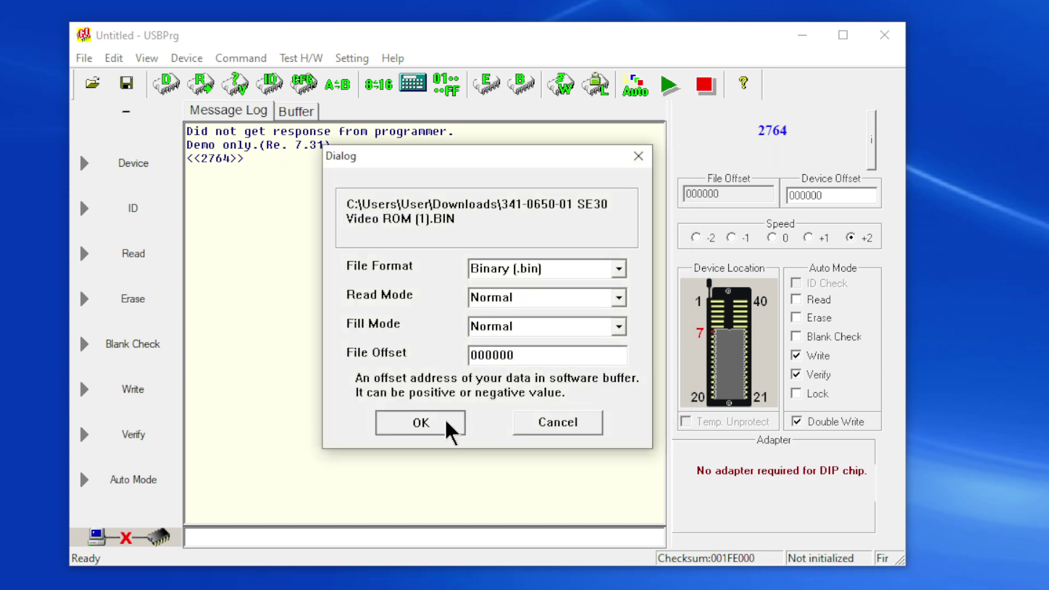
- Accept default load settings, dismiss the truncation warning, and view the repeating 04/06 hex data
click(447, 426)
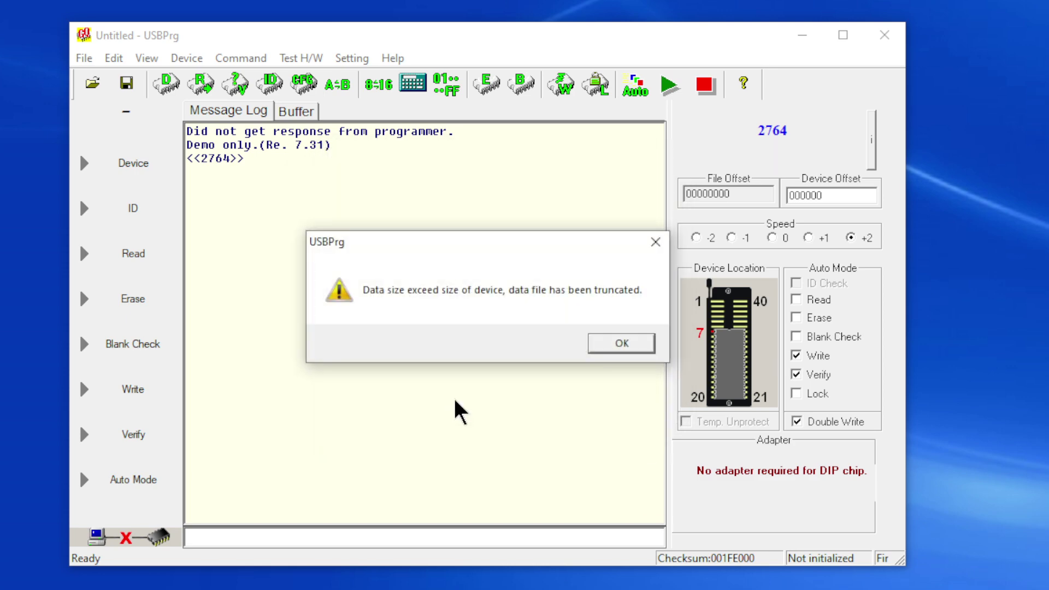
click(611, 344)
click(299, 112)
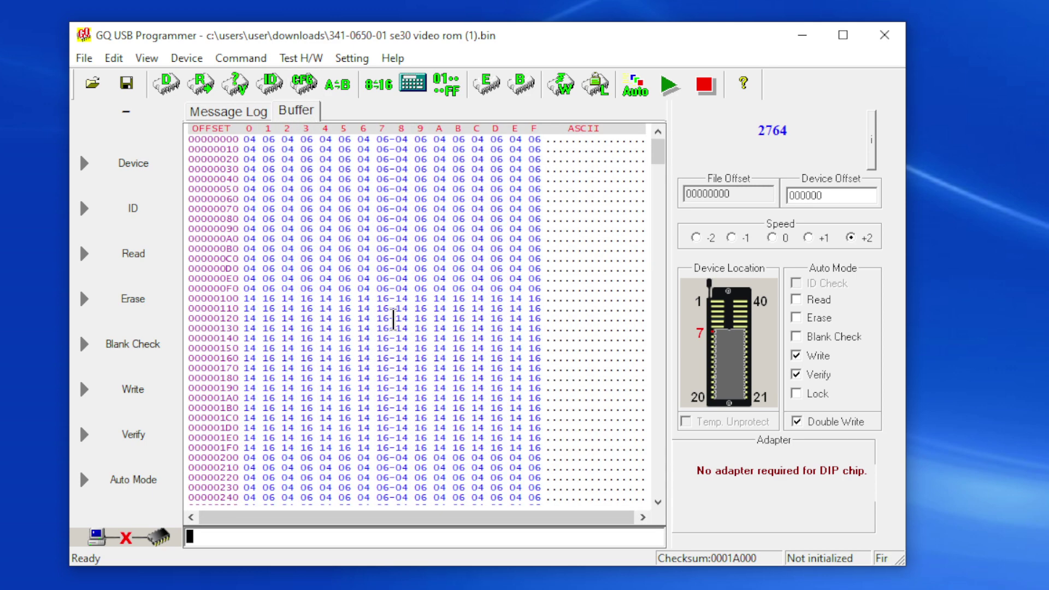
- Load SE30VideoDump.bin with default settings and scroll to its Macintosh SE/30 Internal Video strings
click(92, 83)
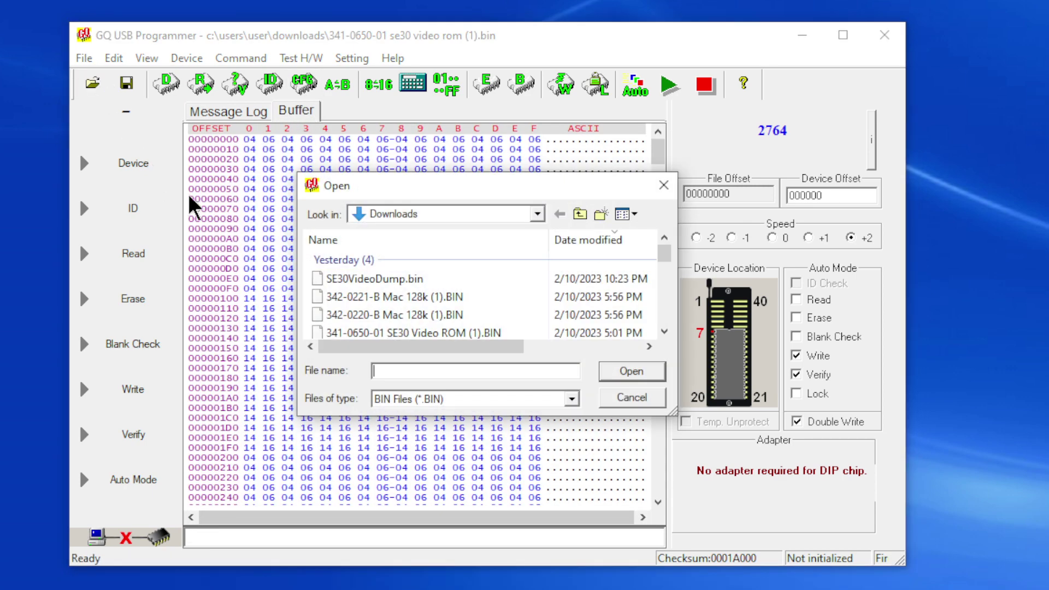
double_click(372, 280)
click(426, 419)
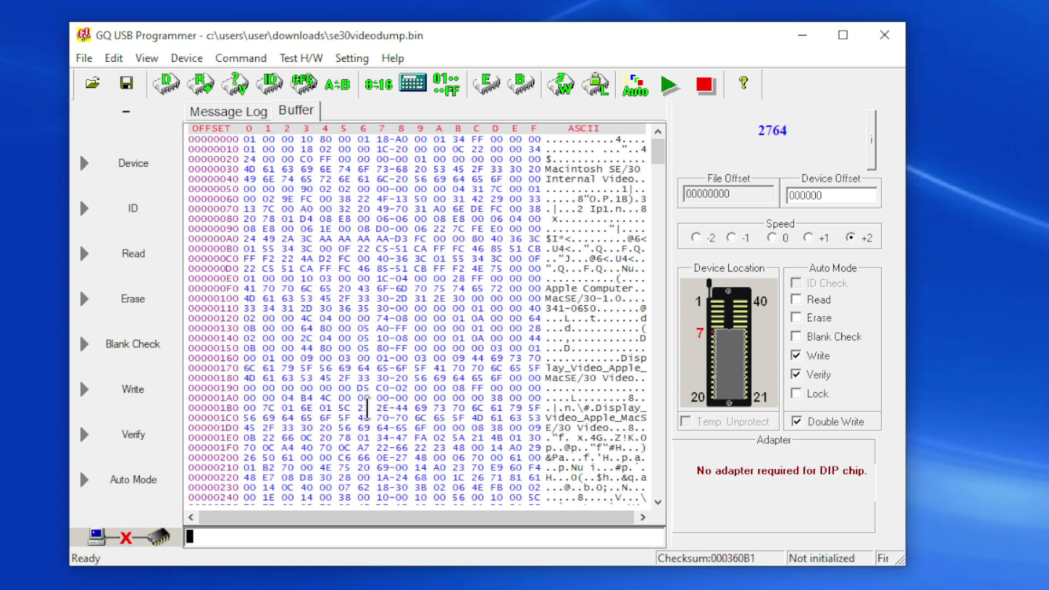
scroll(374, 298, down, 5)
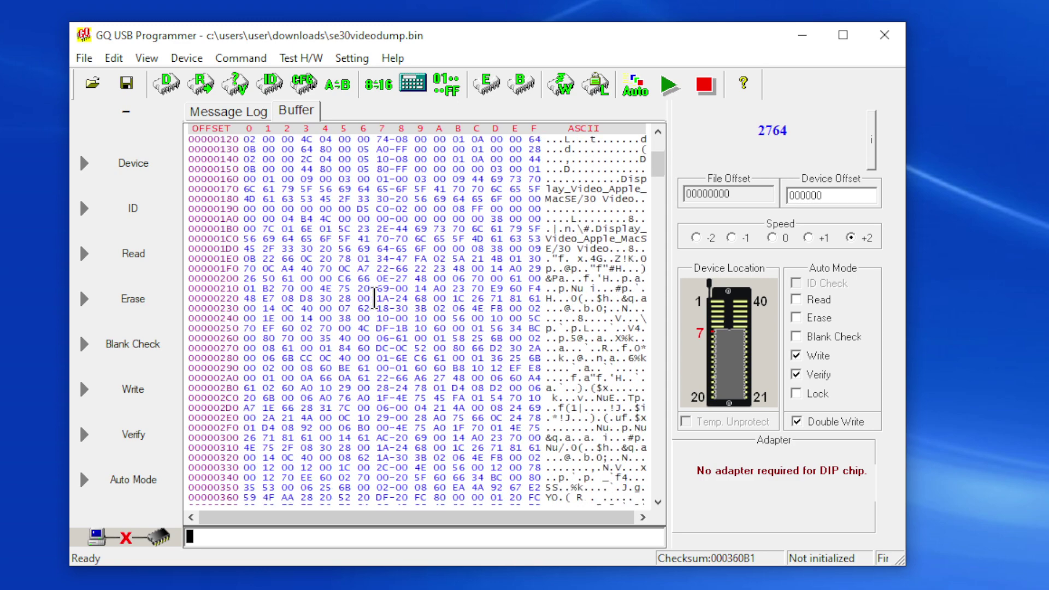
scroll(375, 298, up, 5)
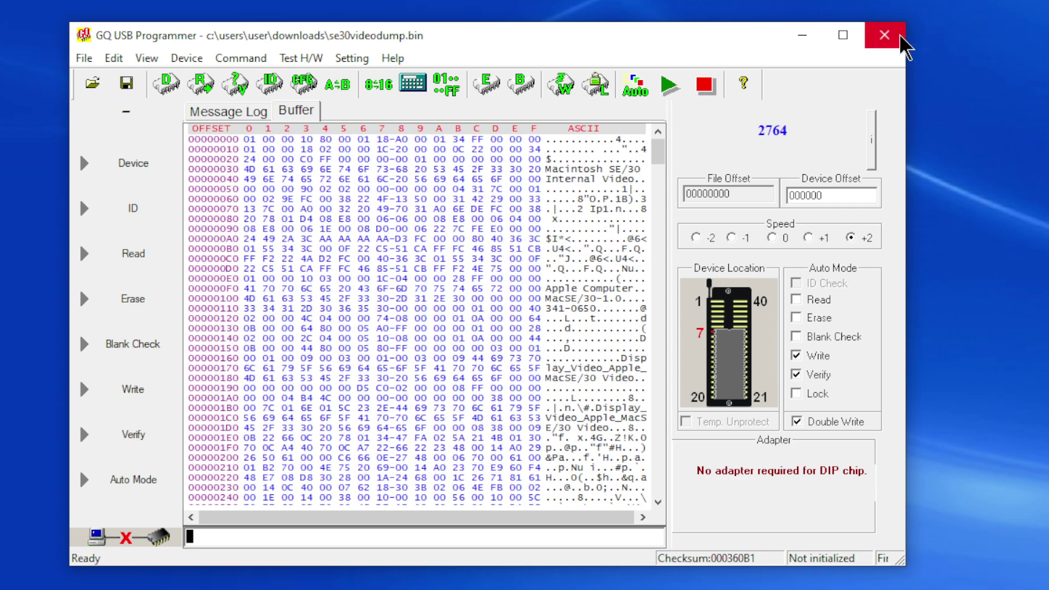